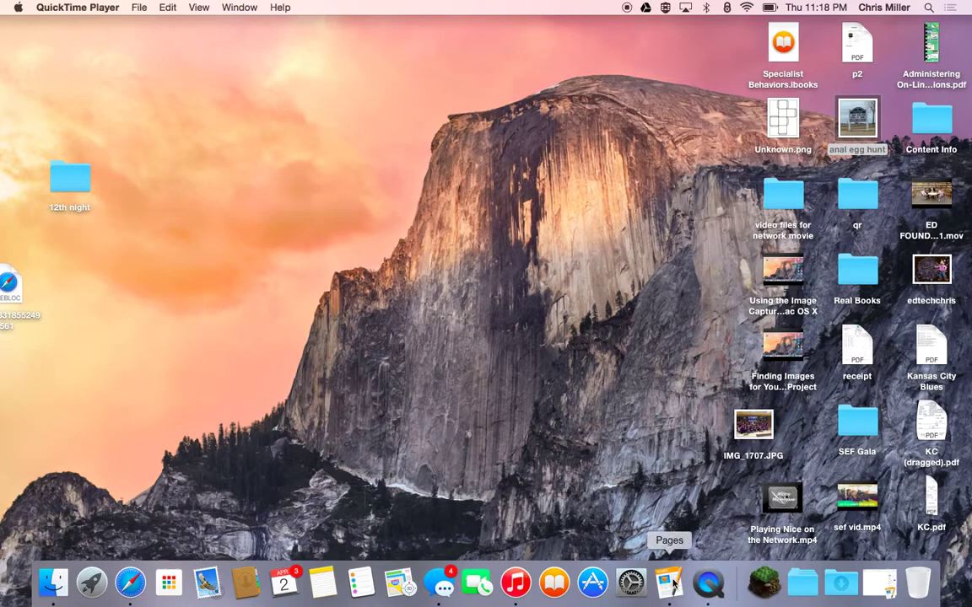
Step: Start a blank Pages document and open the '12th night' photo folder beside it
click(673, 584)
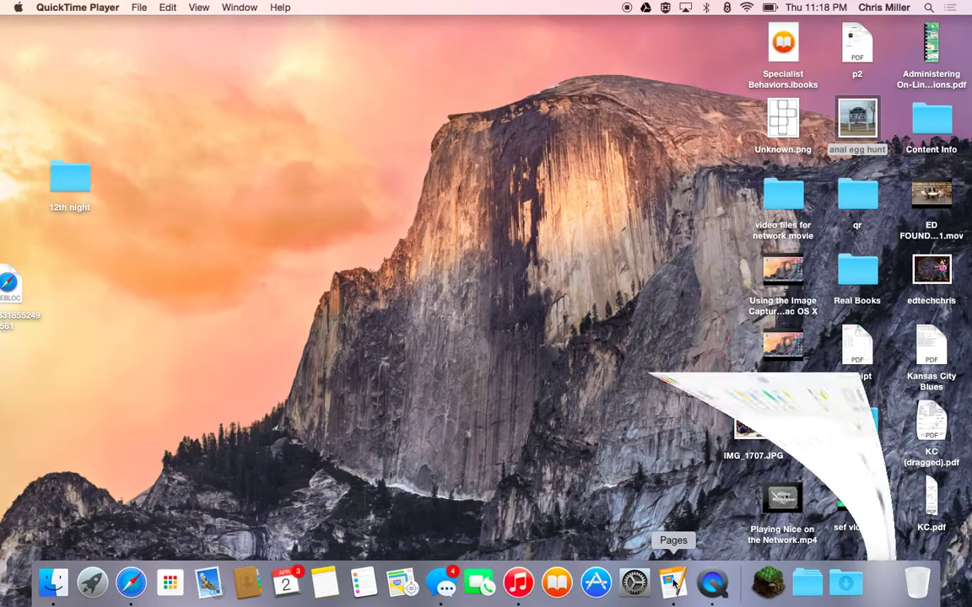
drag(174, 42, 250, 40)
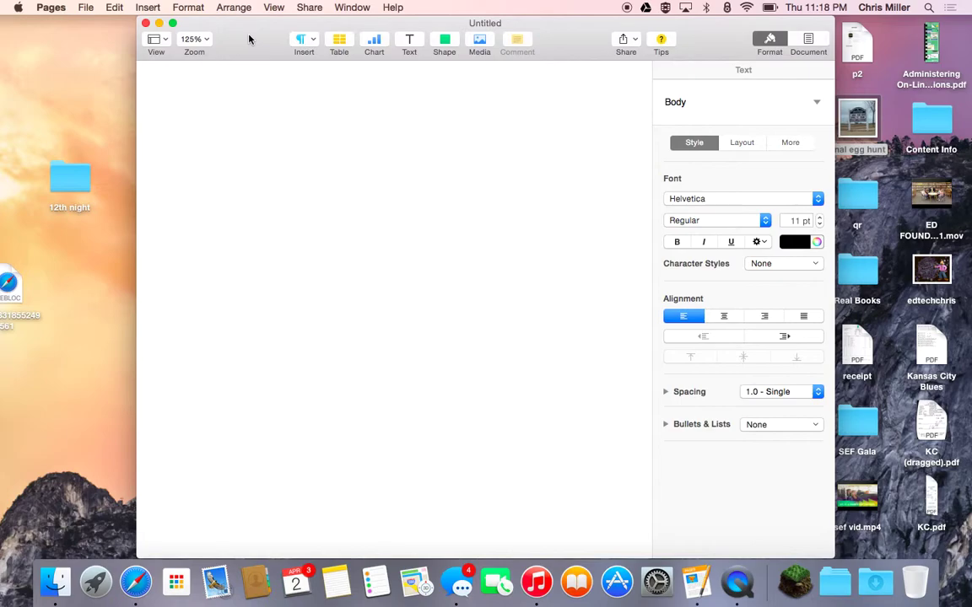
double_click(72, 176)
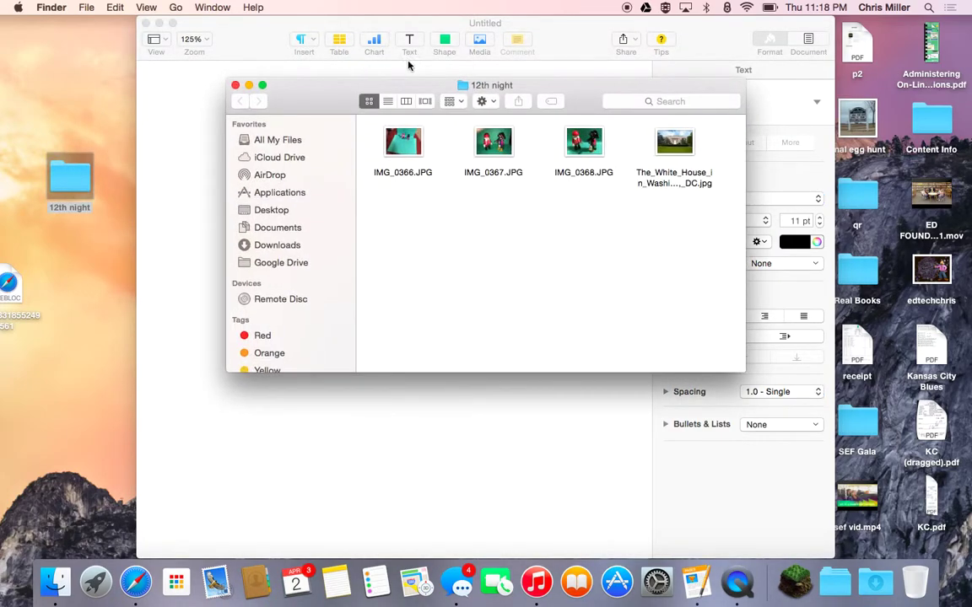
drag(314, 91, 135, 392)
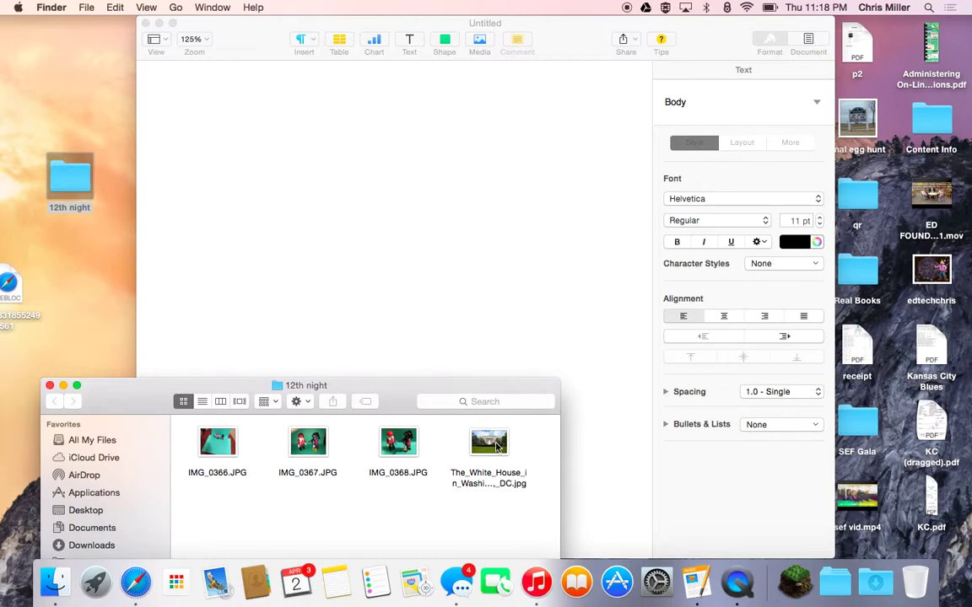
Step: Drop the White House photo onto the page and enlarge it to about 6.78 × 4.52 inches
drag(496, 447, 411, 227)
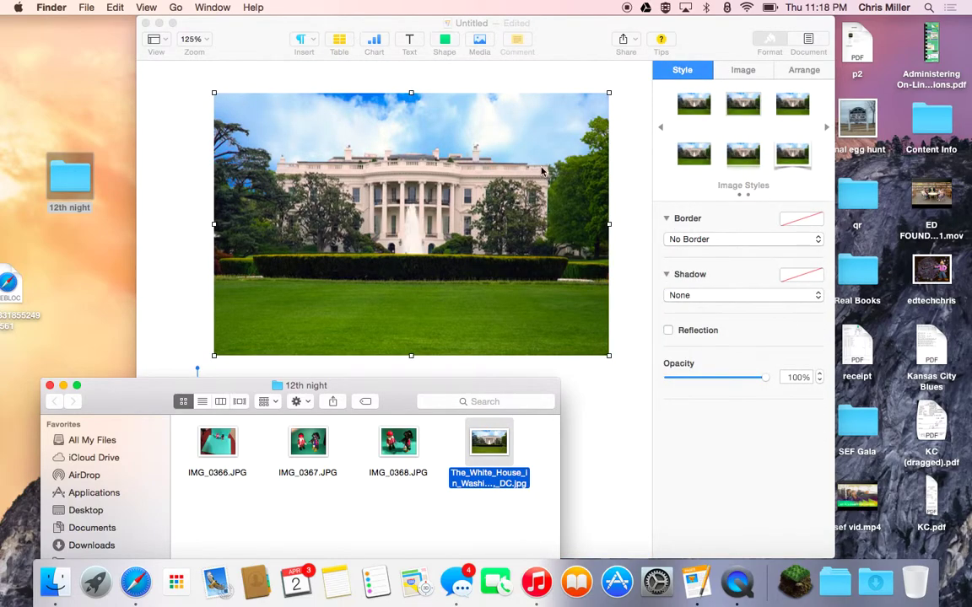
click(636, 176)
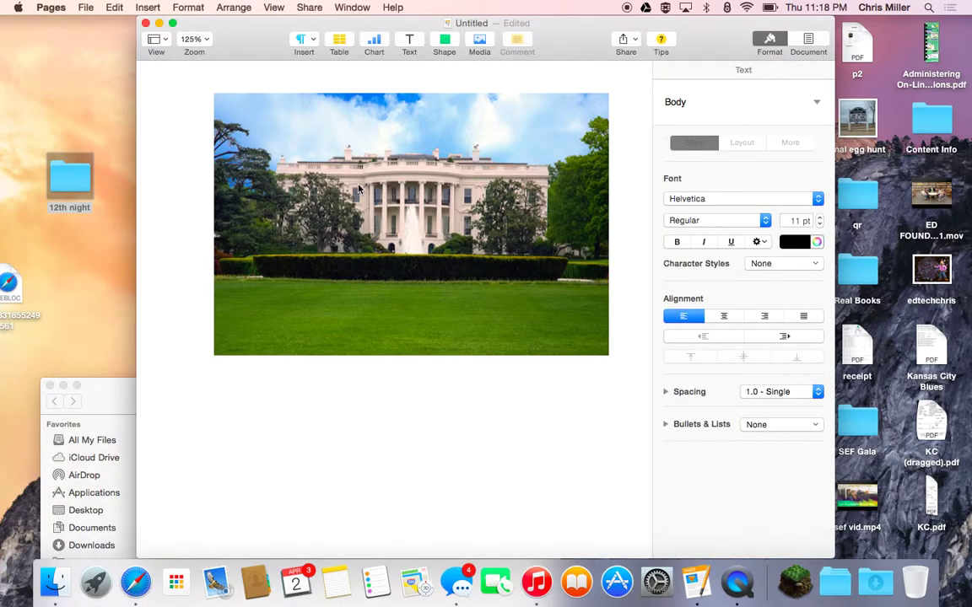
click(274, 276)
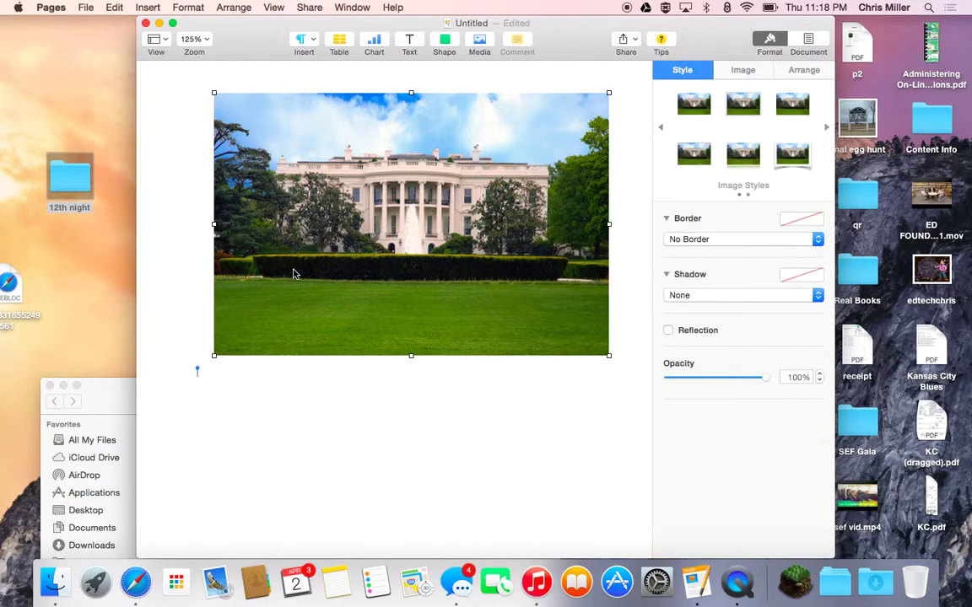
drag(213, 355, 182, 384)
drag(462, 251, 480, 248)
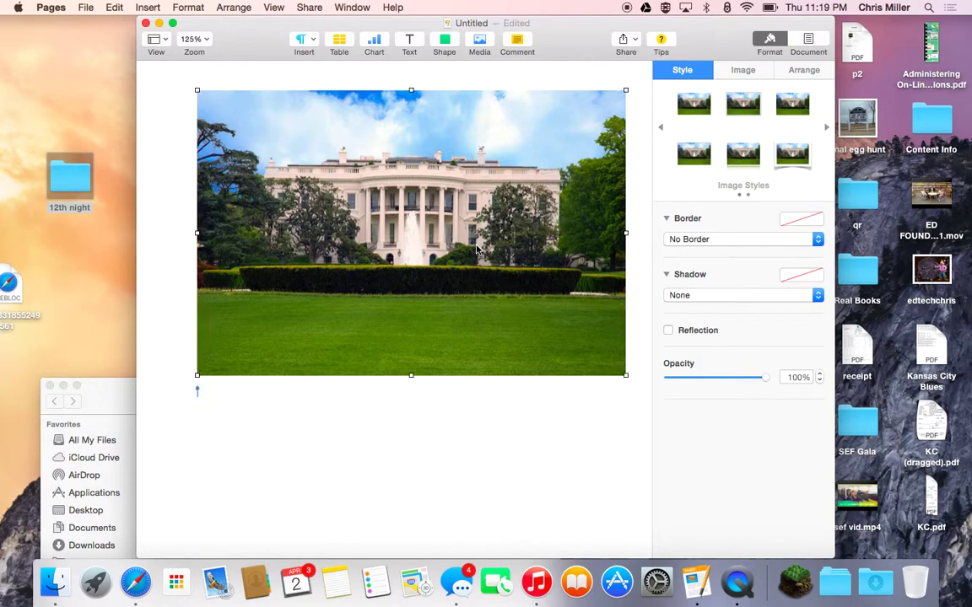
click(318, 415)
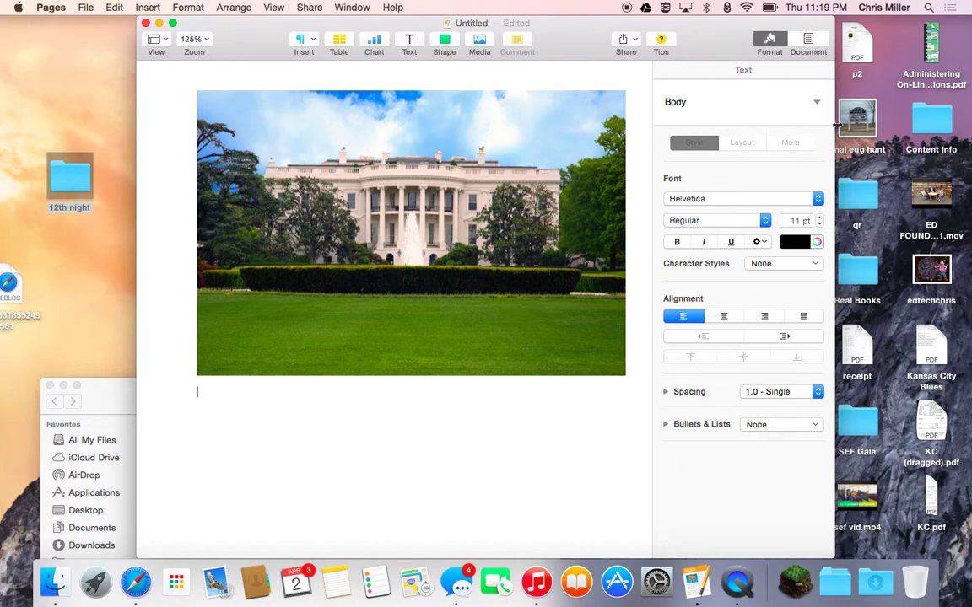
Step: Widen the Pages window on both sides and raise the body text to 12 pt
drag(833, 124, 970, 131)
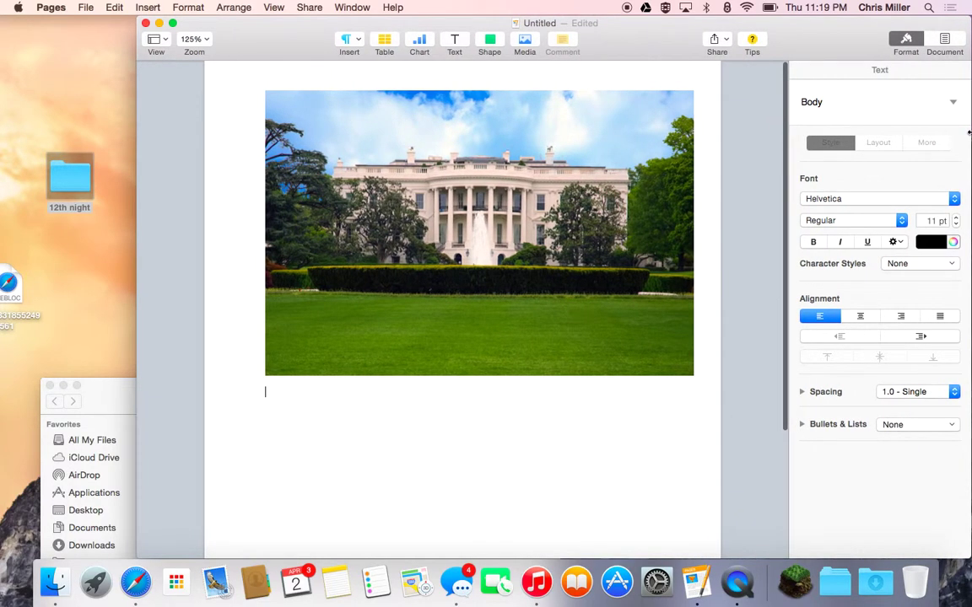
drag(137, 124, 33, 123)
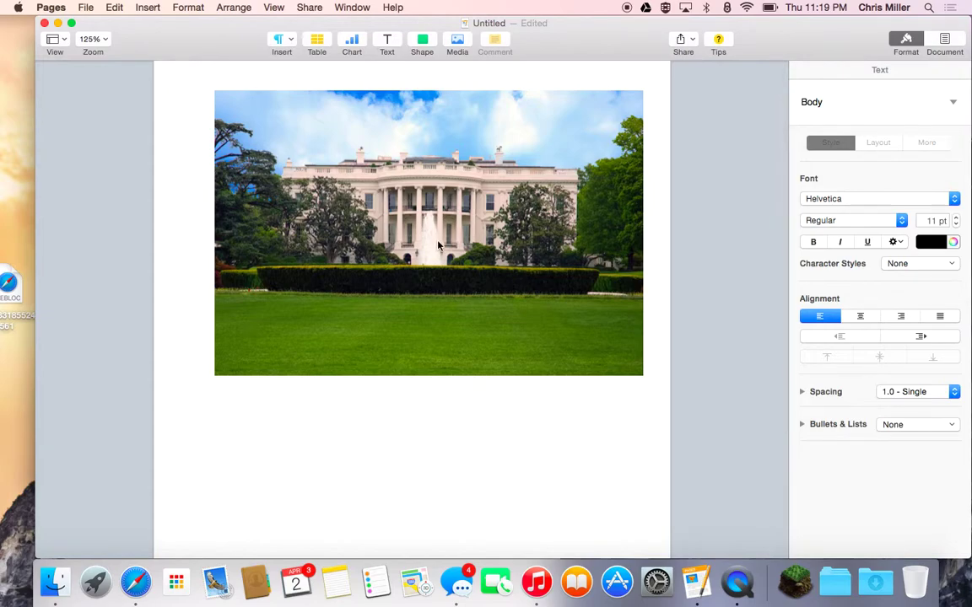
key(super+plus)
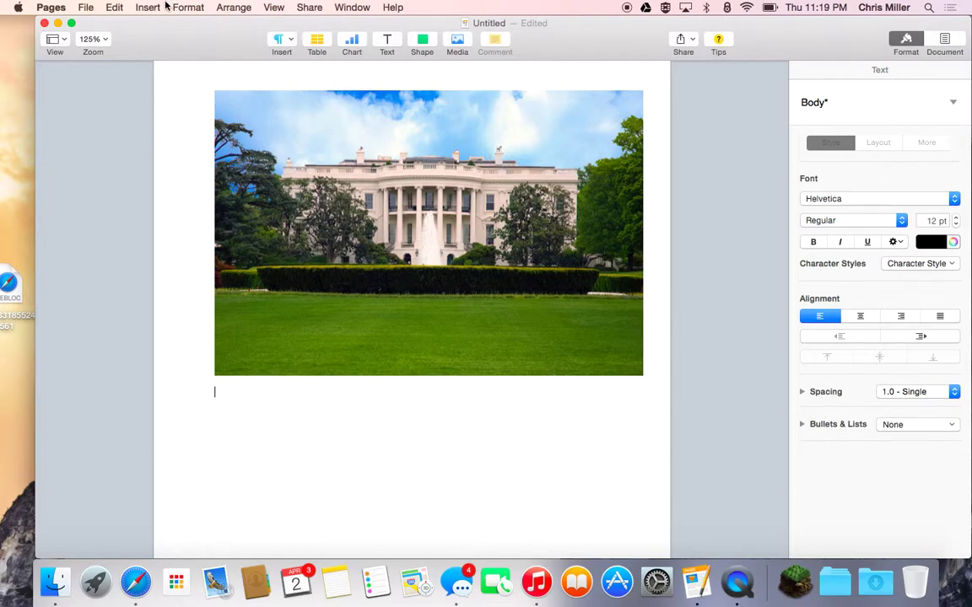
Step: Zoom the page in to 150% from the View menu
click(276, 8)
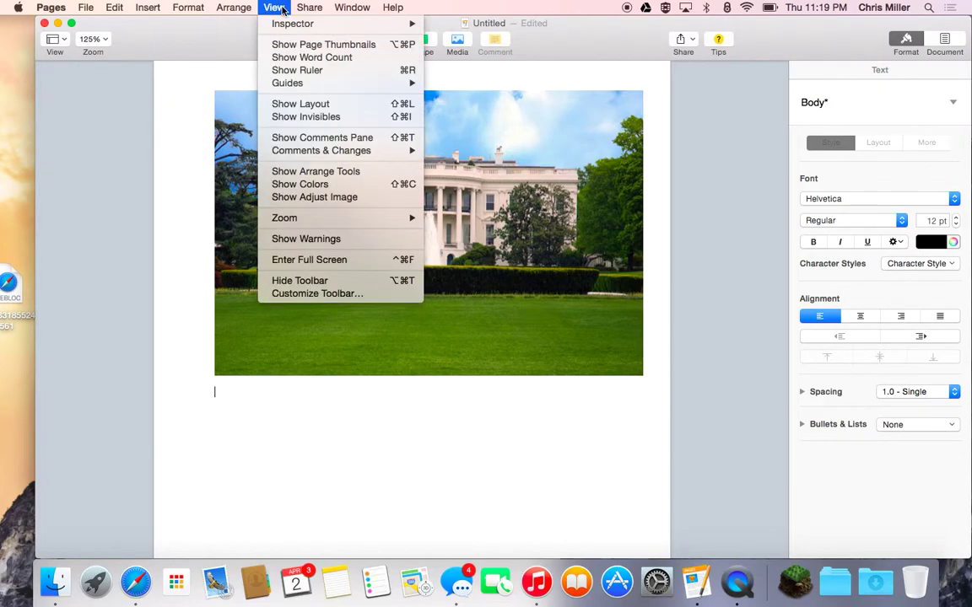
mouse_move(346, 217)
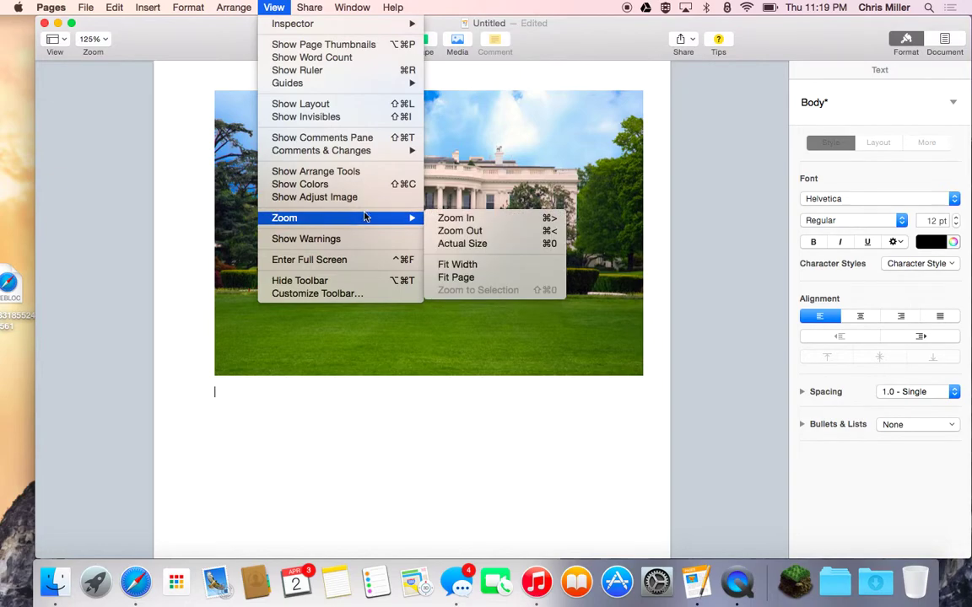
click(469, 221)
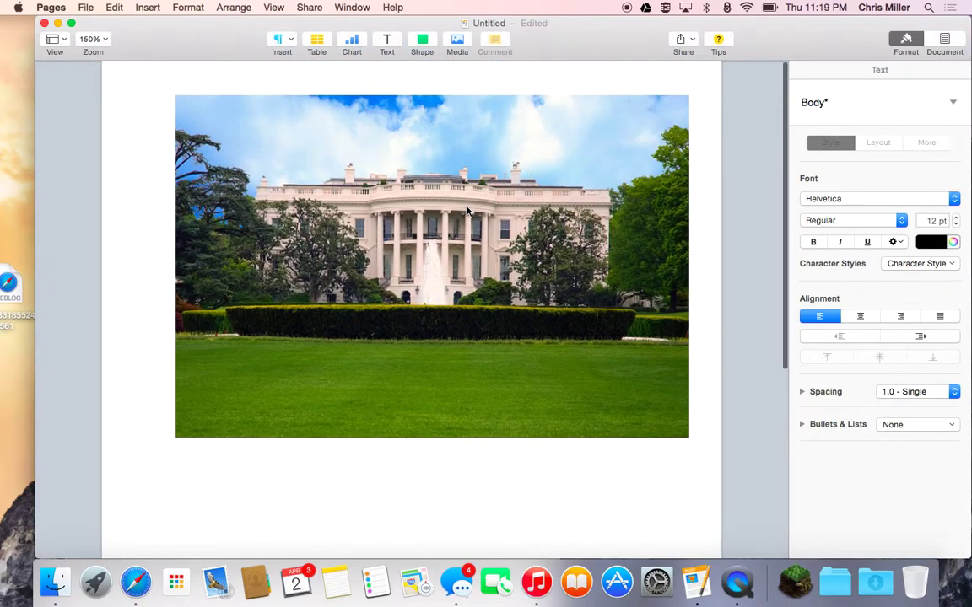
Step: Drop IMG_0368.JPG, the Santa and pirate photo, onto the page and close the folder window
drag(211, 26, 373, 28)
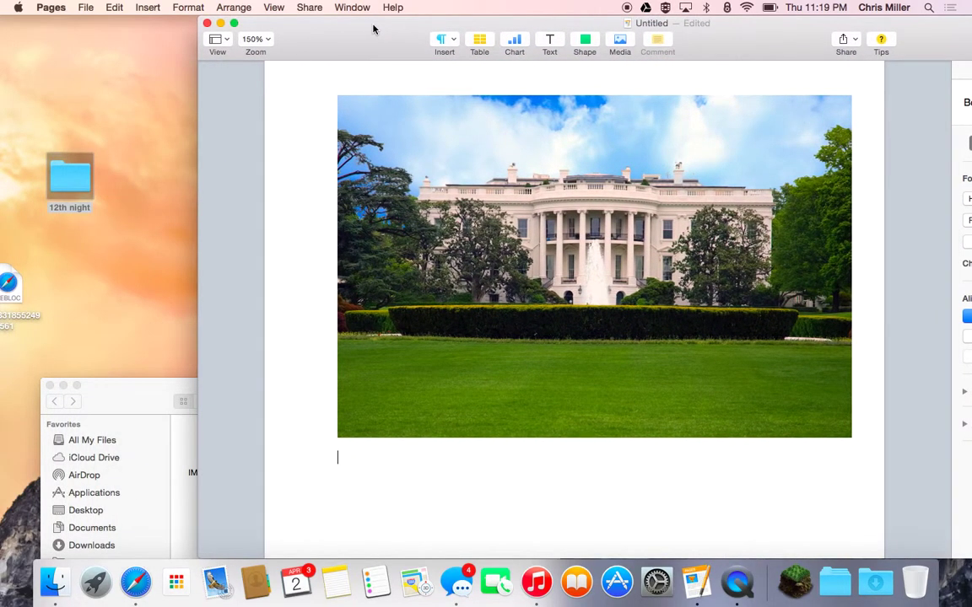
drag(134, 395, 1, 141)
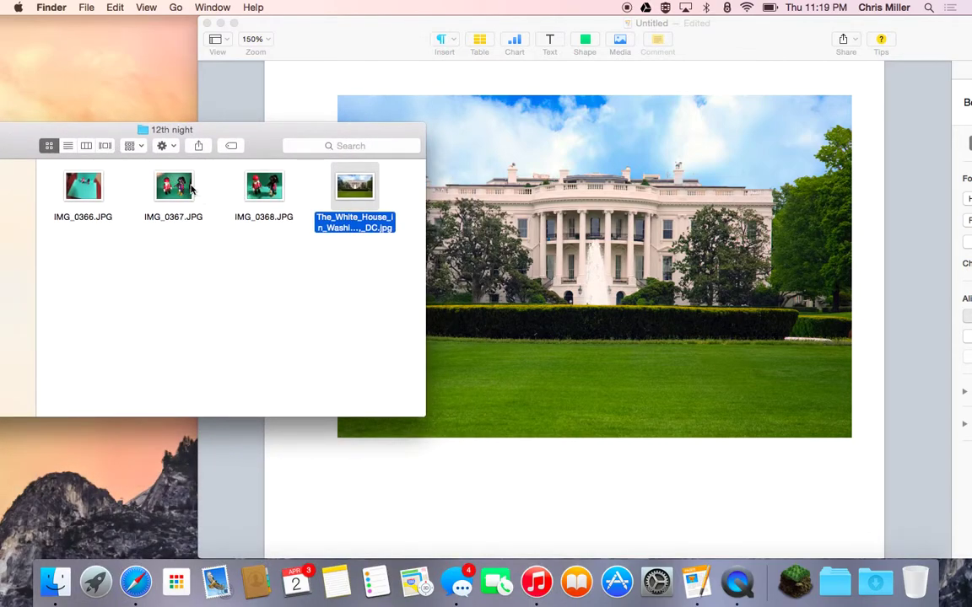
drag(245, 173, 276, 490)
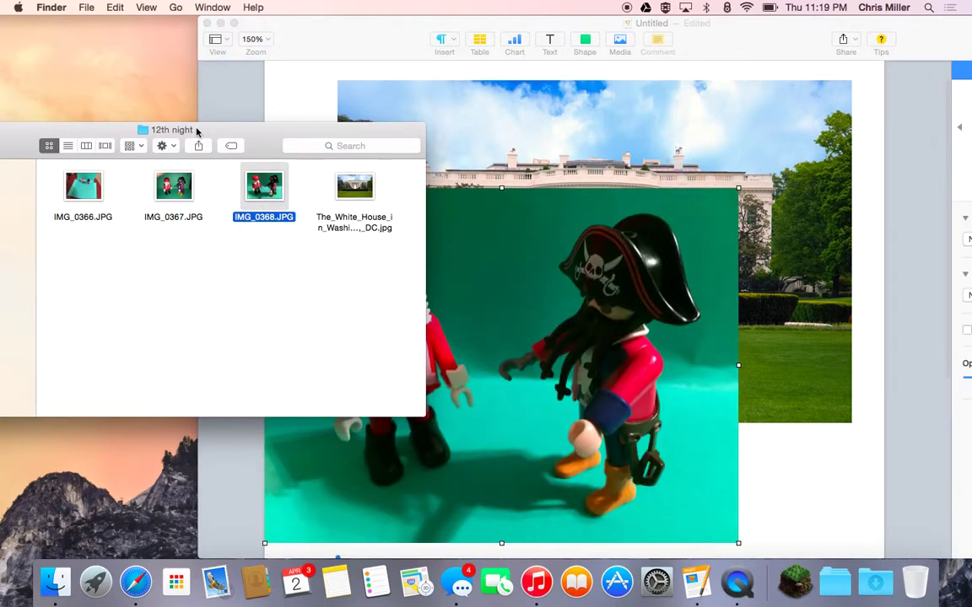
drag(72, 130, 227, 73)
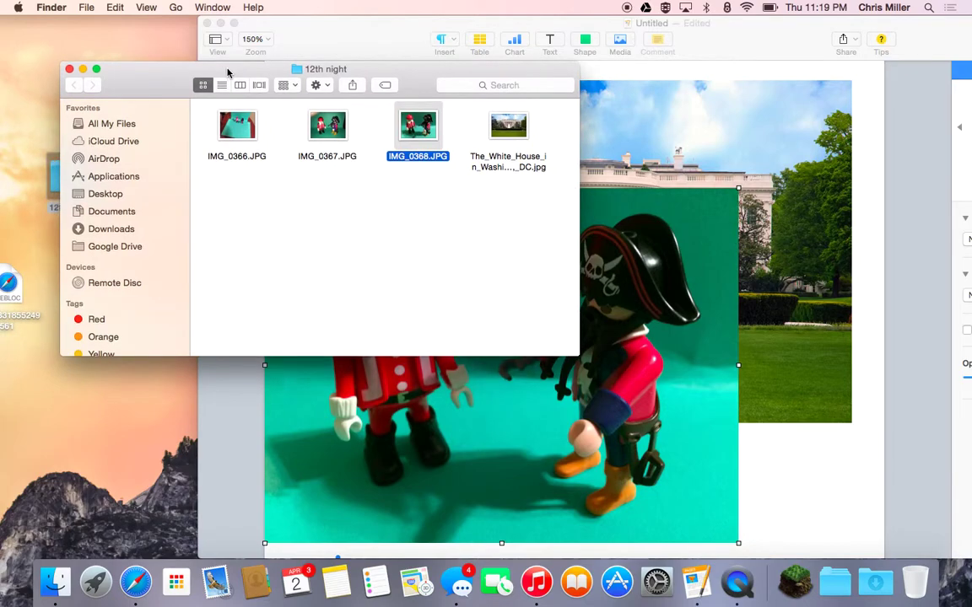
click(69, 69)
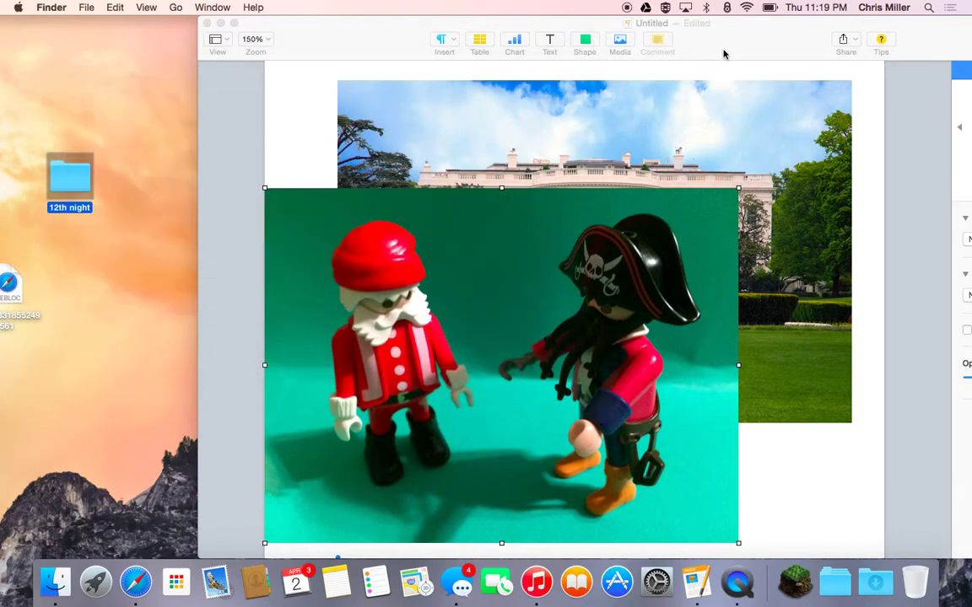
Step: Move the toy photo up so it covers the middle of the White House picture
drag(722, 53, 535, 28)
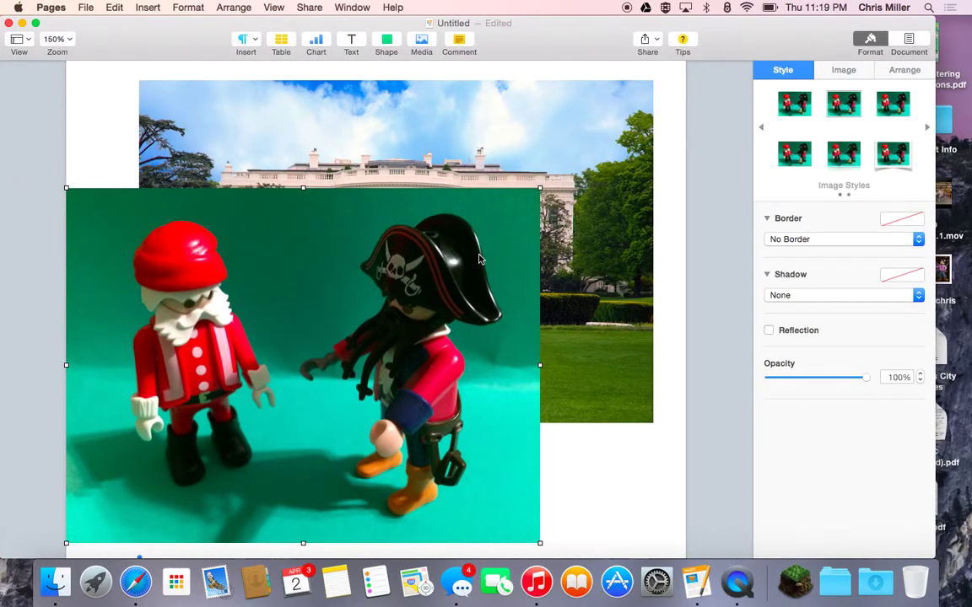
drag(484, 257, 569, 198)
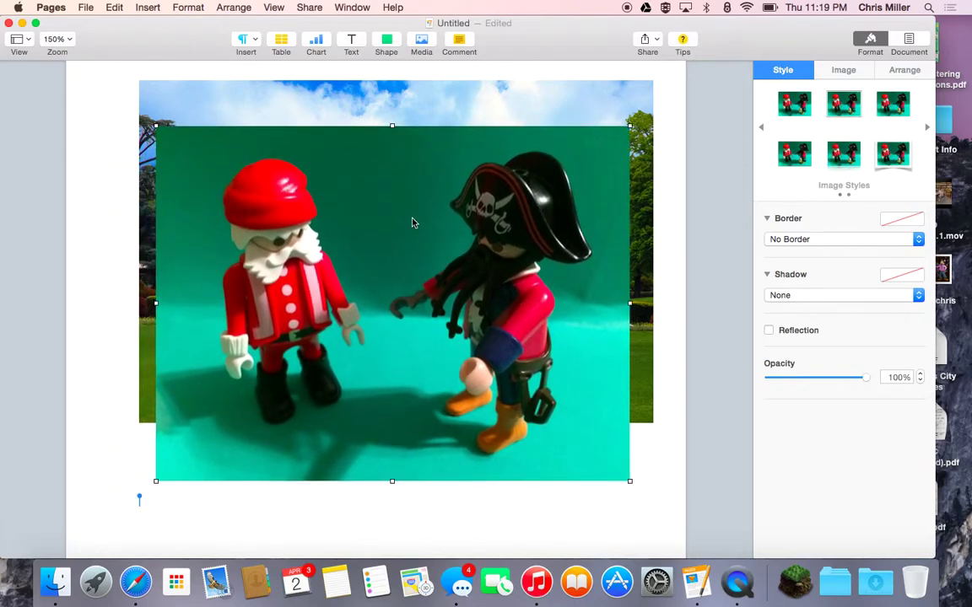
drag(404, 159, 400, 127)
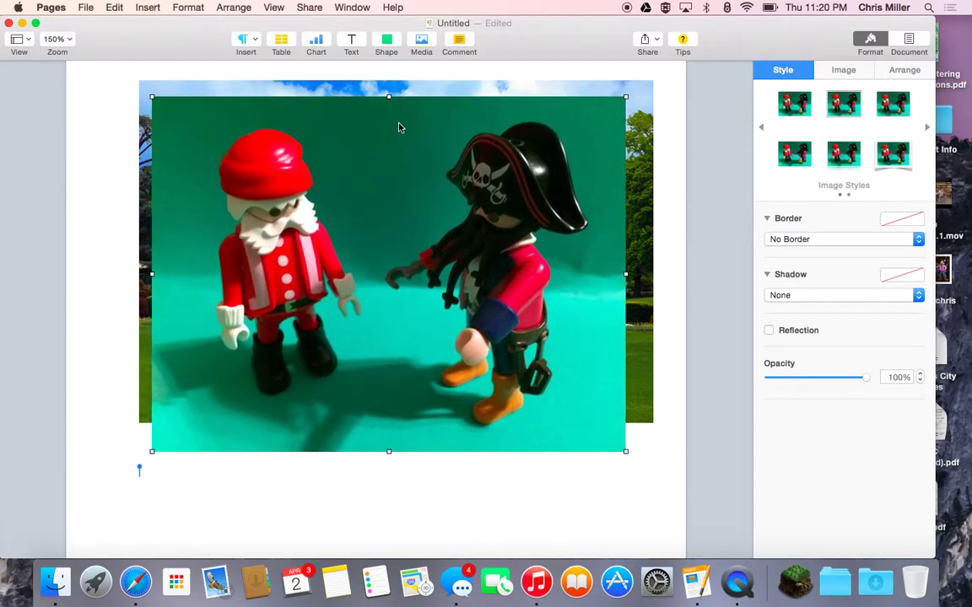
Step: Add the Instant Alpha tool to the Pages toolbar through Customize Toolbar
right_click(497, 42)
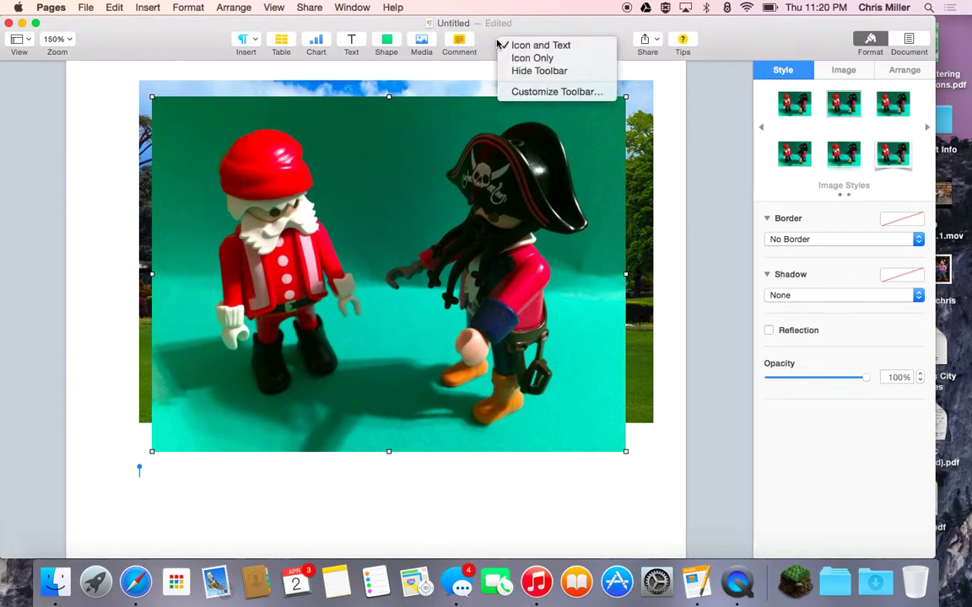
click(552, 92)
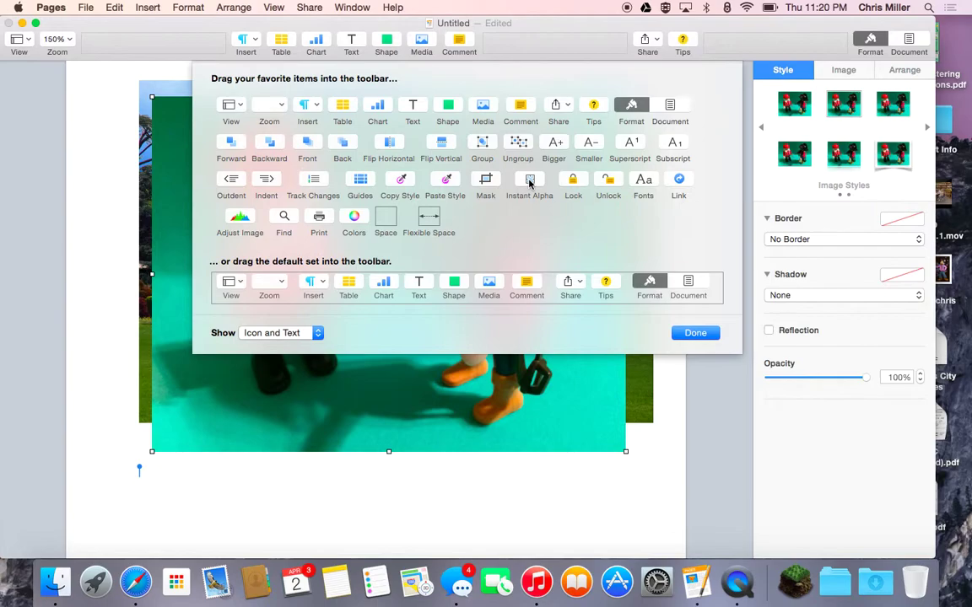
drag(529, 183, 496, 42)
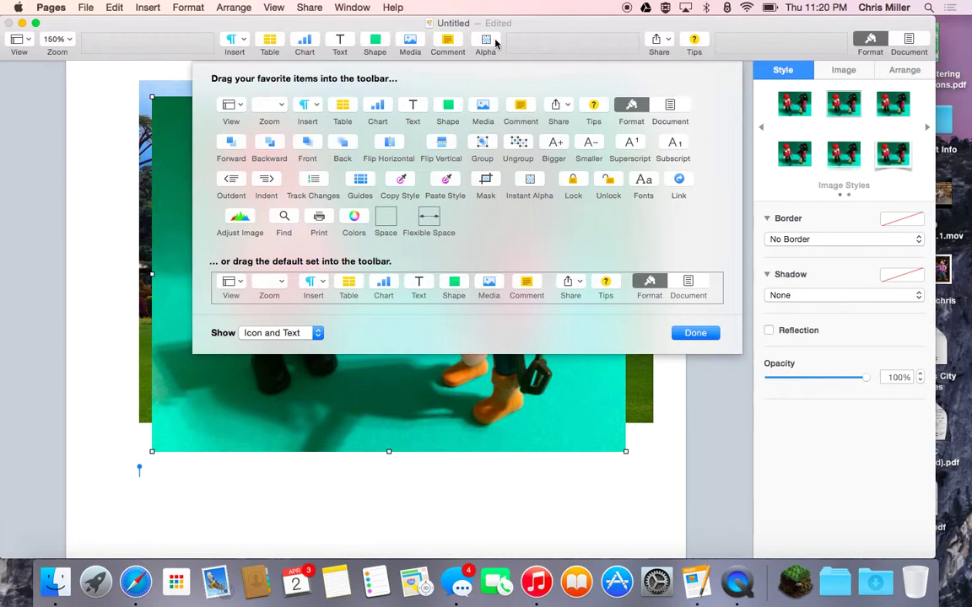
click(710, 336)
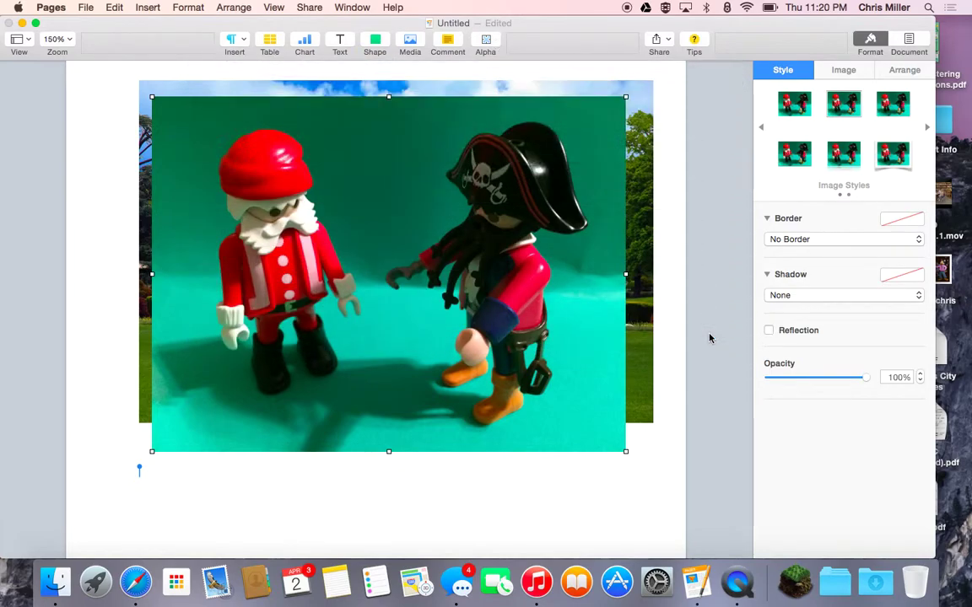
Step: Turn on Instant Alpha and mark the green wall behind Santa and the pirate
click(486, 42)
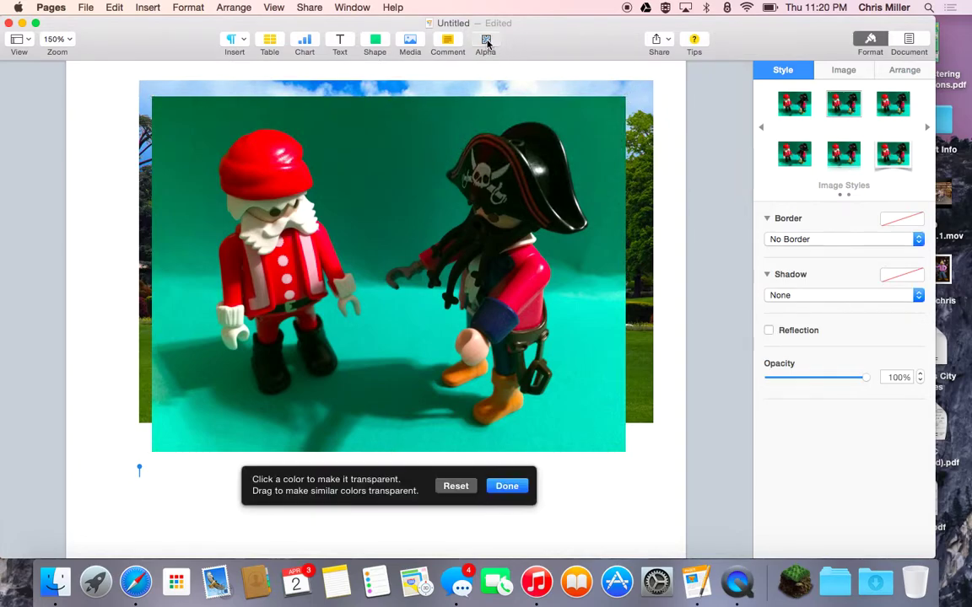
drag(372, 144, 394, 158)
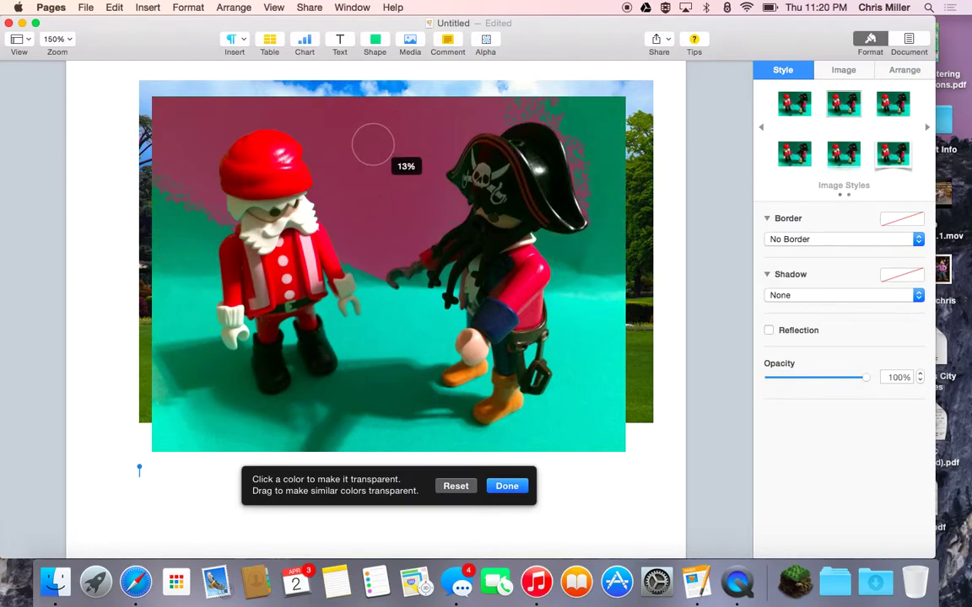
drag(394, 157, 408, 167)
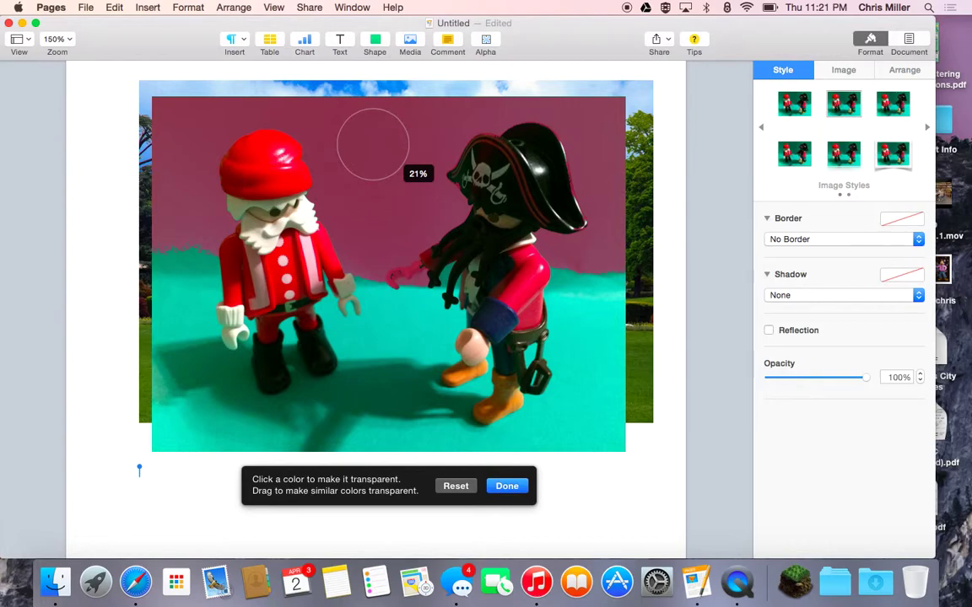
drag(407, 167, 372, 144)
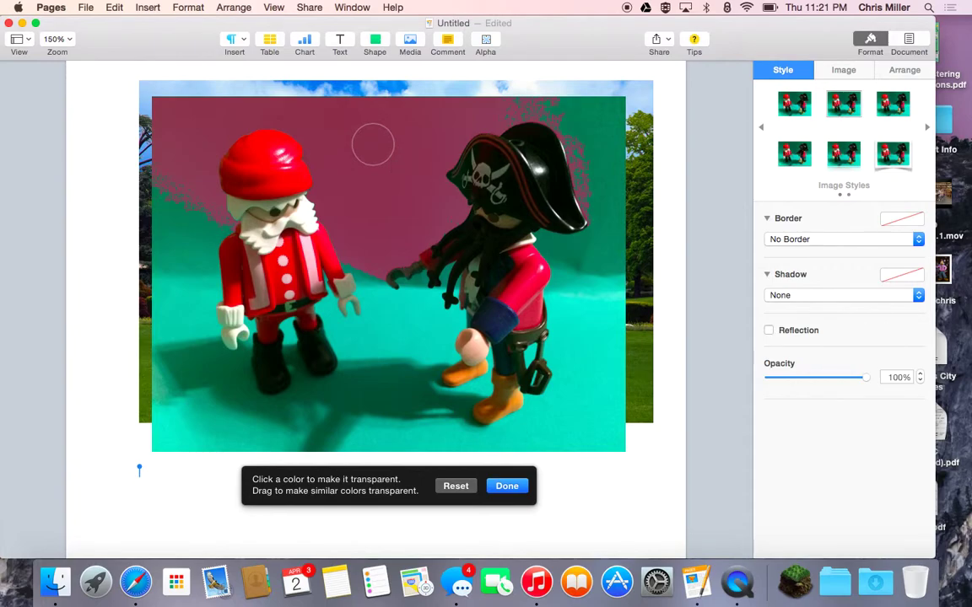
Step: Erase the green wall and the cyan floor around the pirate and between the figures
drag(373, 144, 390, 155)
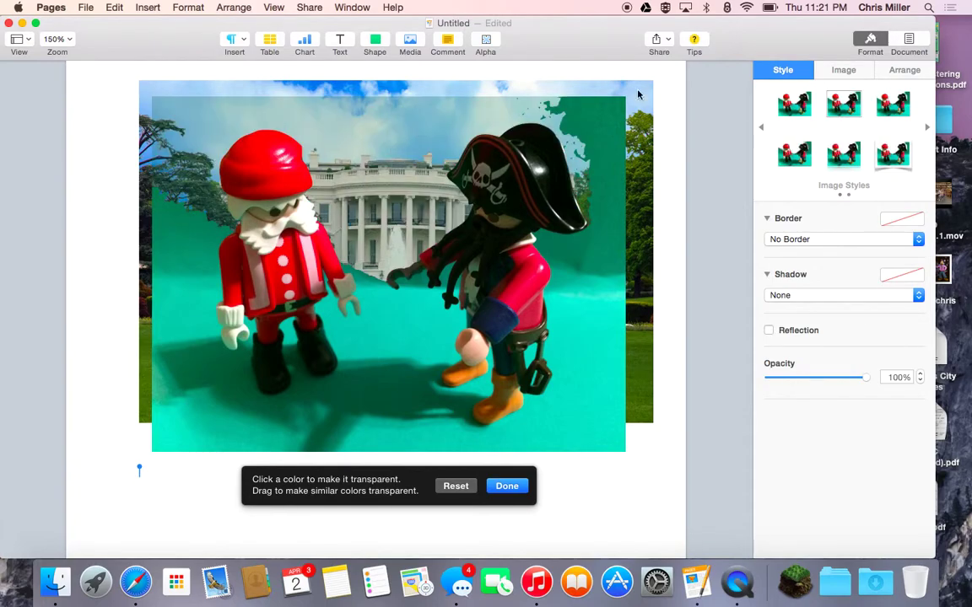
drag(600, 116, 600, 115)
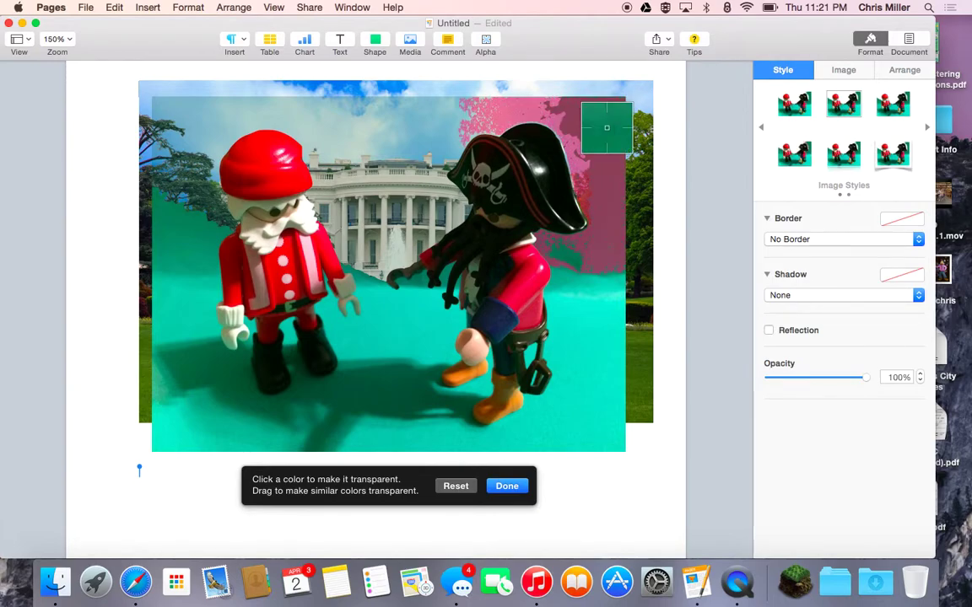
mouse_move(565, 228)
mouse_down()
mouse_move(582, 243)
mouse_move(569, 232)
mouse_up()
mouse_move(577, 275)
mouse_down()
mouse_move(598, 298)
mouse_move(580, 279)
mouse_up()
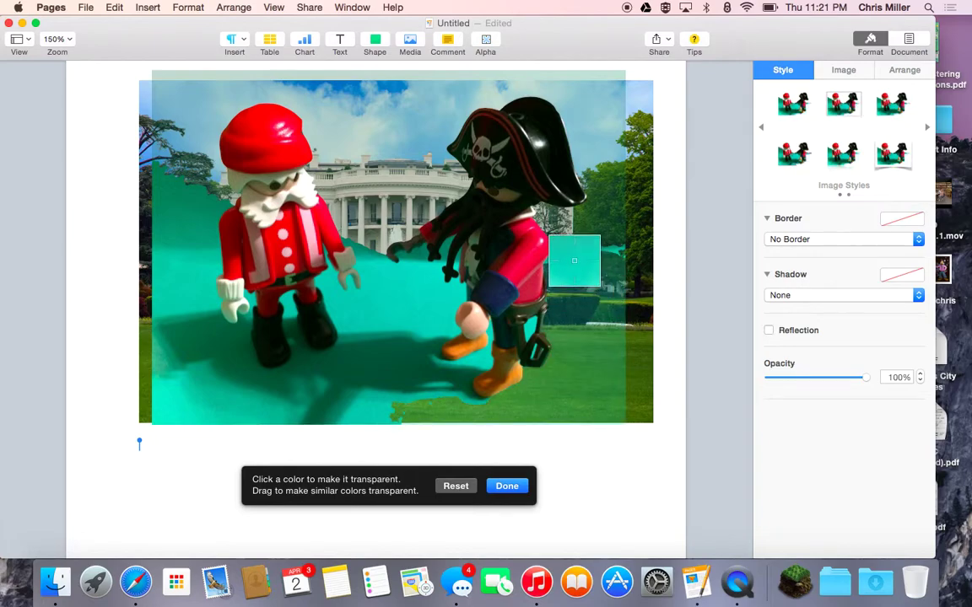
drag(546, 244, 575, 255)
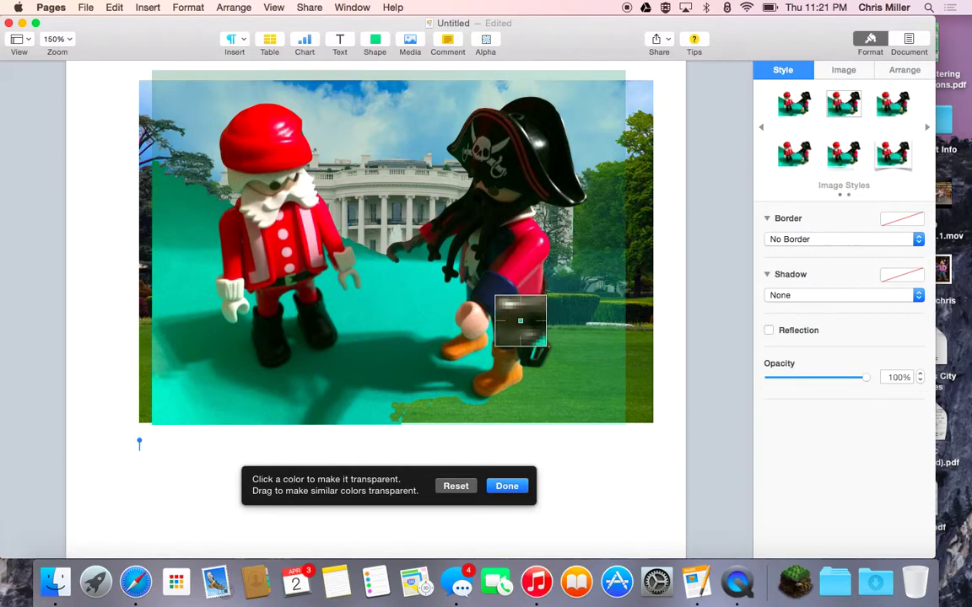
drag(527, 327, 525, 328)
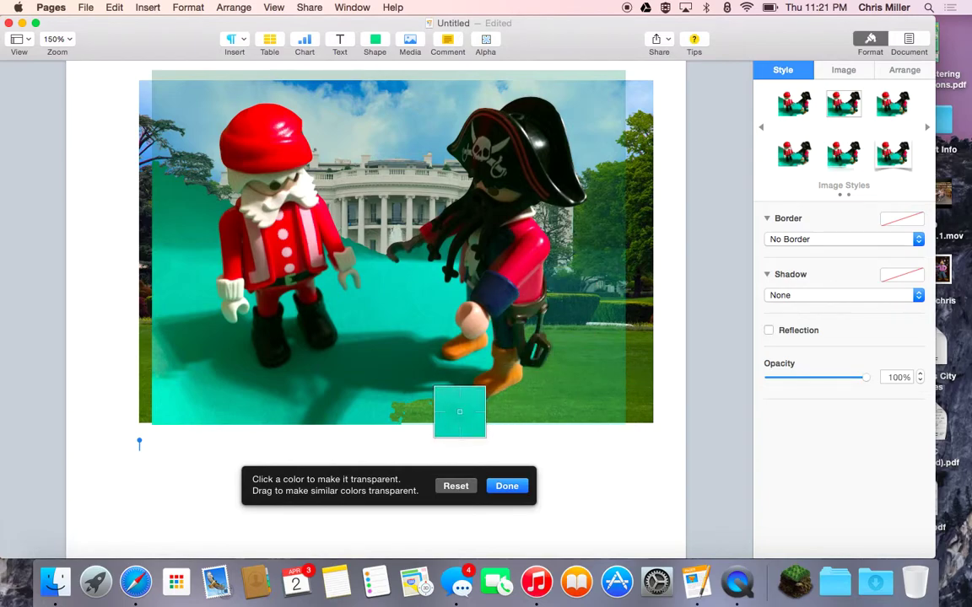
drag(479, 357, 469, 372)
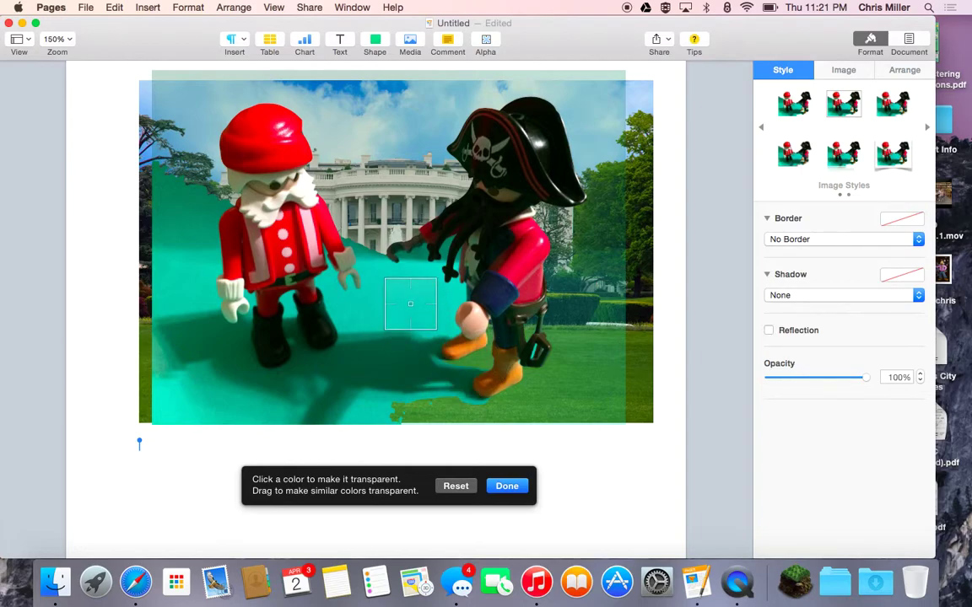
mouse_move(410, 304)
mouse_down()
mouse_move(401, 305)
mouse_move(418, 309)
mouse_move(395, 297)
mouse_up()
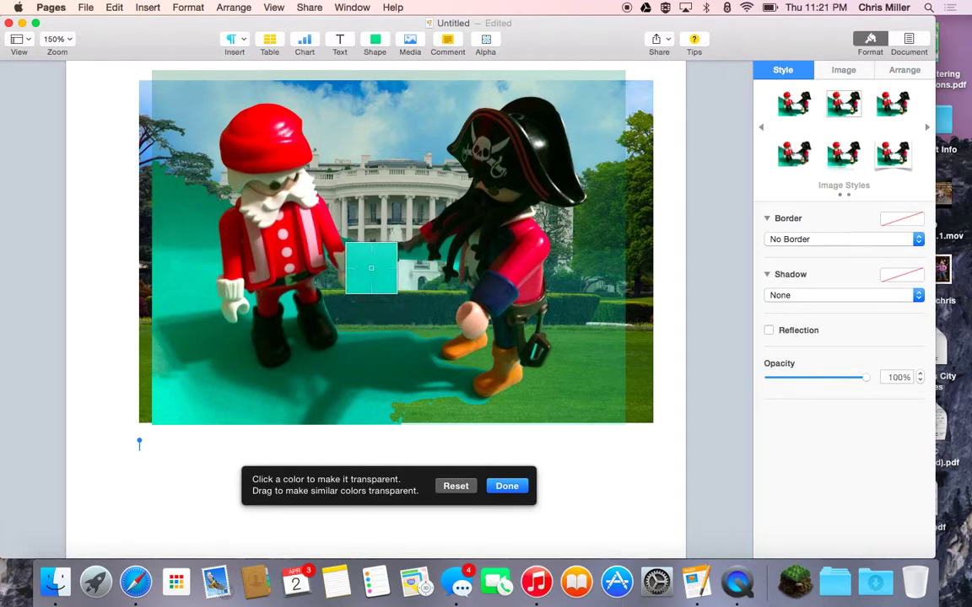
drag(361, 260, 347, 241)
drag(417, 268, 426, 240)
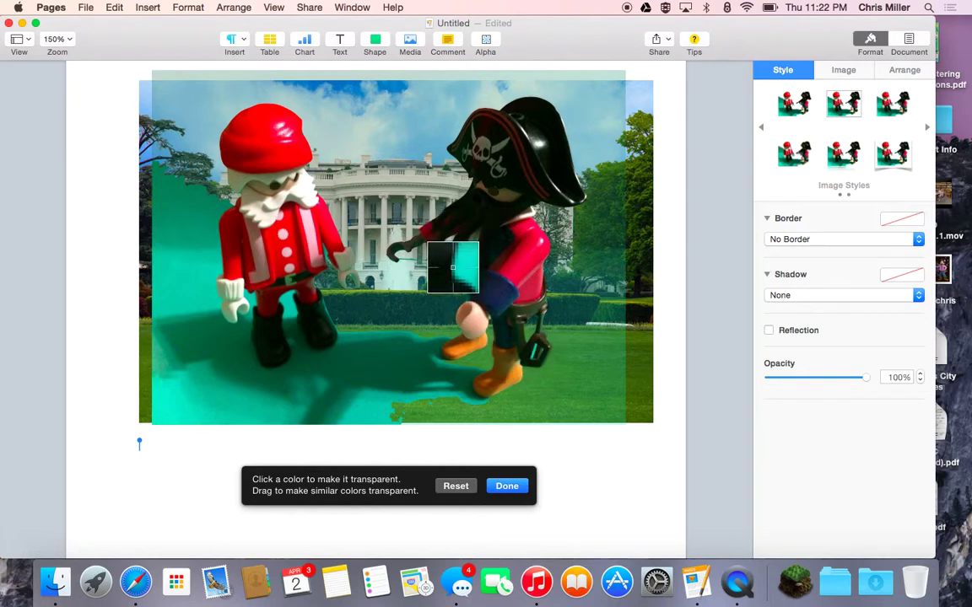
drag(458, 266, 463, 263)
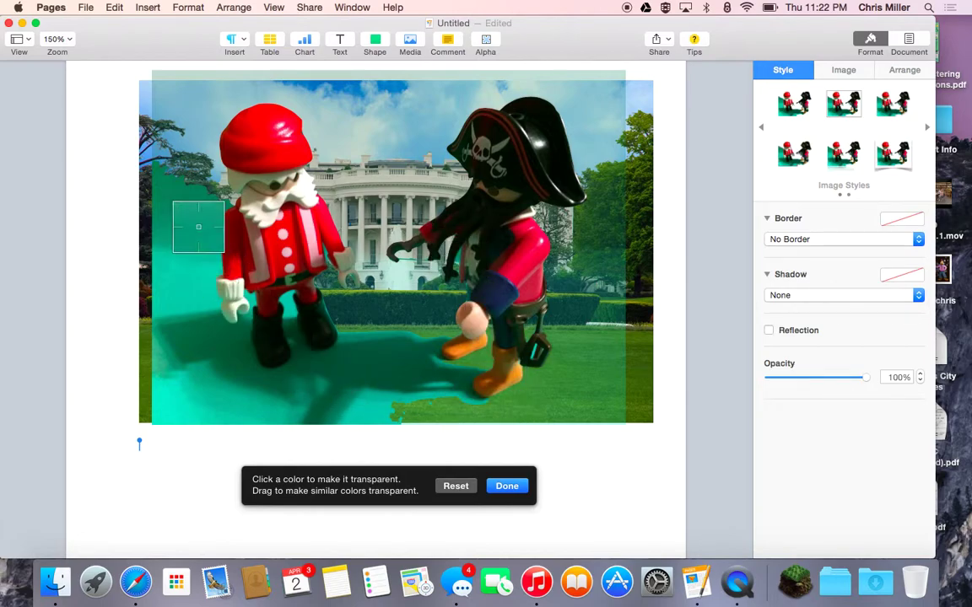
Step: Clear the remaining backdrop around Santa's arm and legs and along the bottom edge
drag(190, 225, 228, 373)
drag(154, 352, 173, 372)
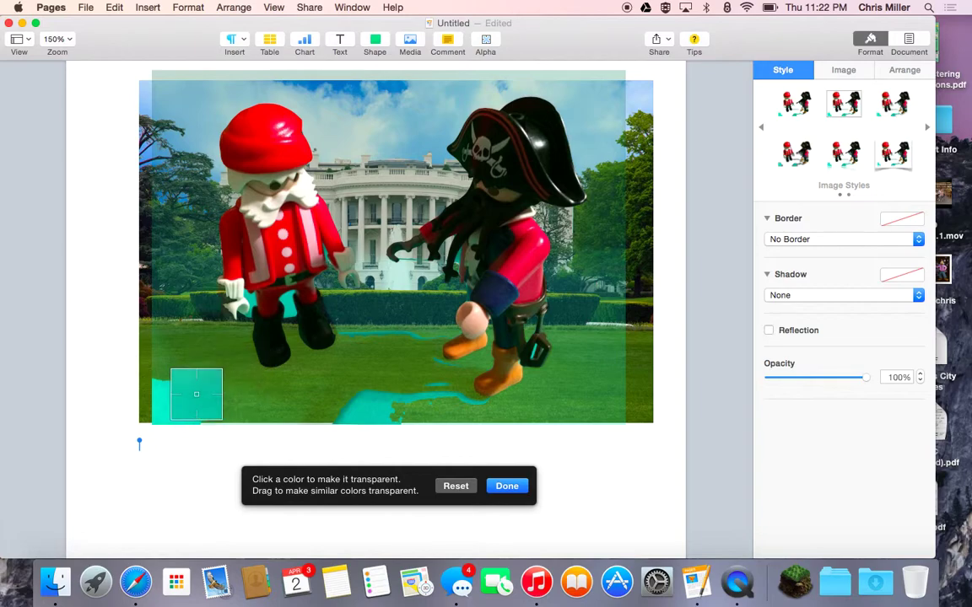
click(203, 393)
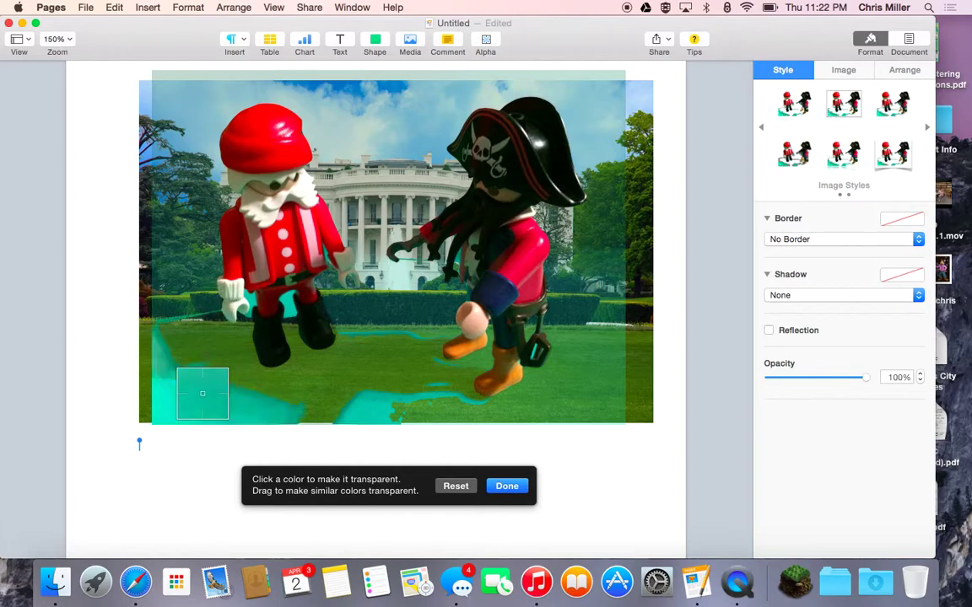
drag(177, 386, 215, 392)
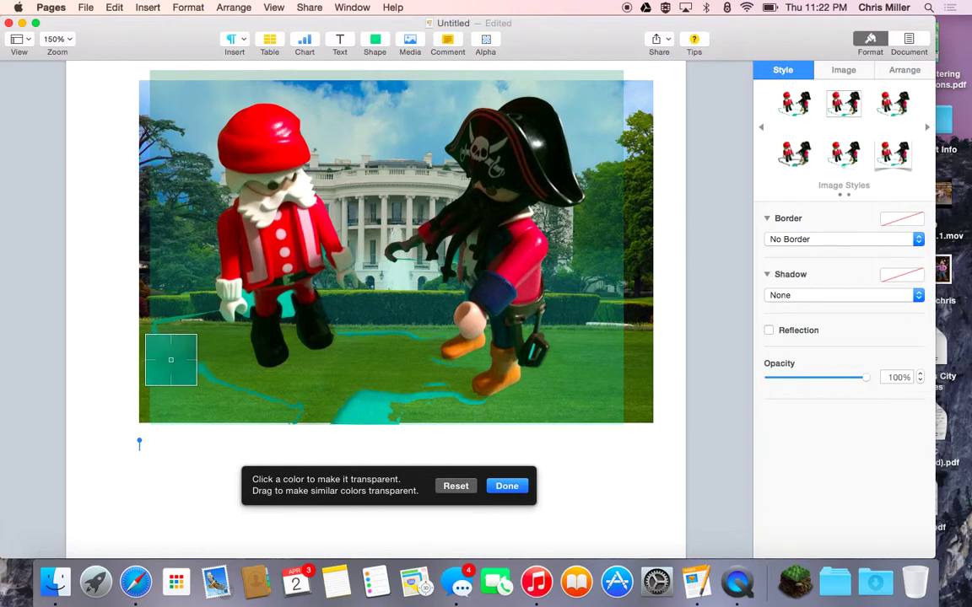
drag(168, 359, 169, 360)
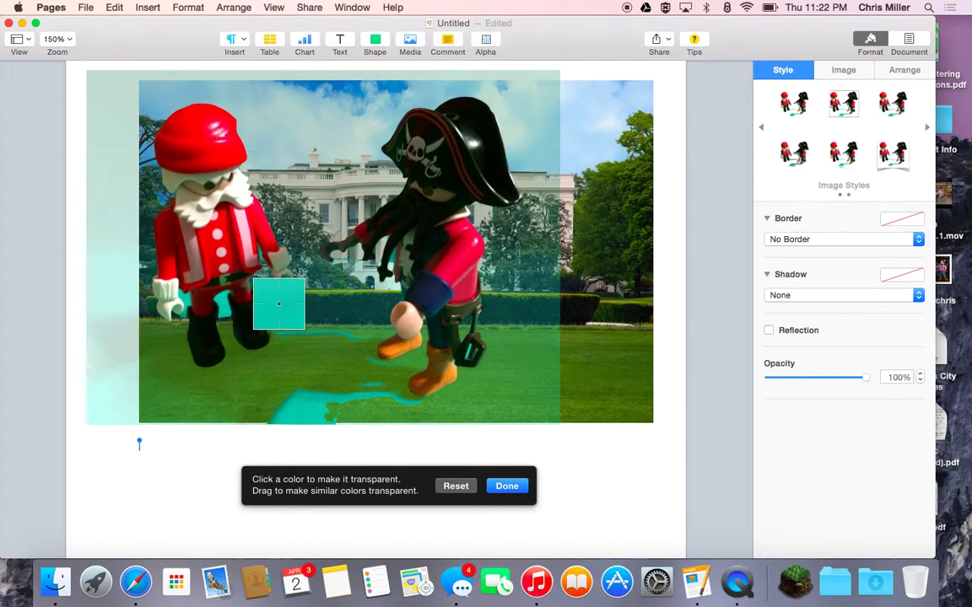
drag(310, 407, 382, 383)
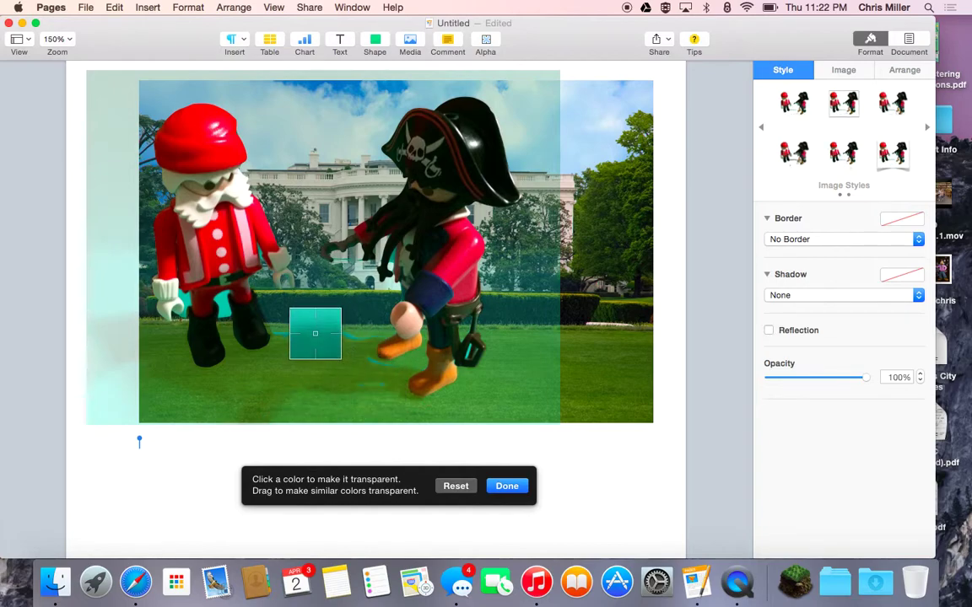
drag(315, 332, 320, 333)
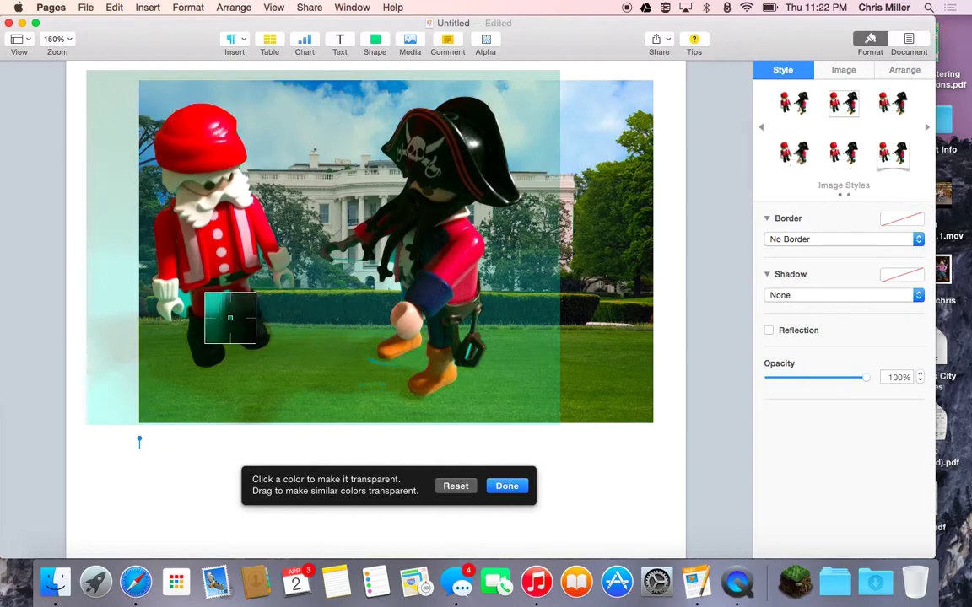
drag(217, 310, 184, 299)
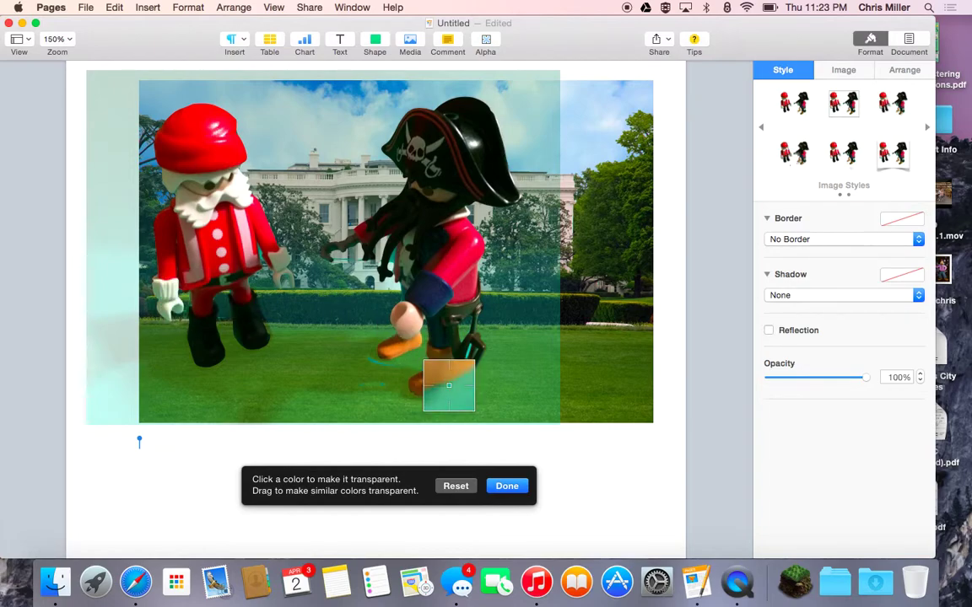
mouse_move(371, 365)
mouse_down()
mouse_move(400, 378)
mouse_move(387, 368)
mouse_up()
Step: Apply the cutout, shrink the figures to about 2.87 × 2.51 in, and place them on the lawn
key(Escape)
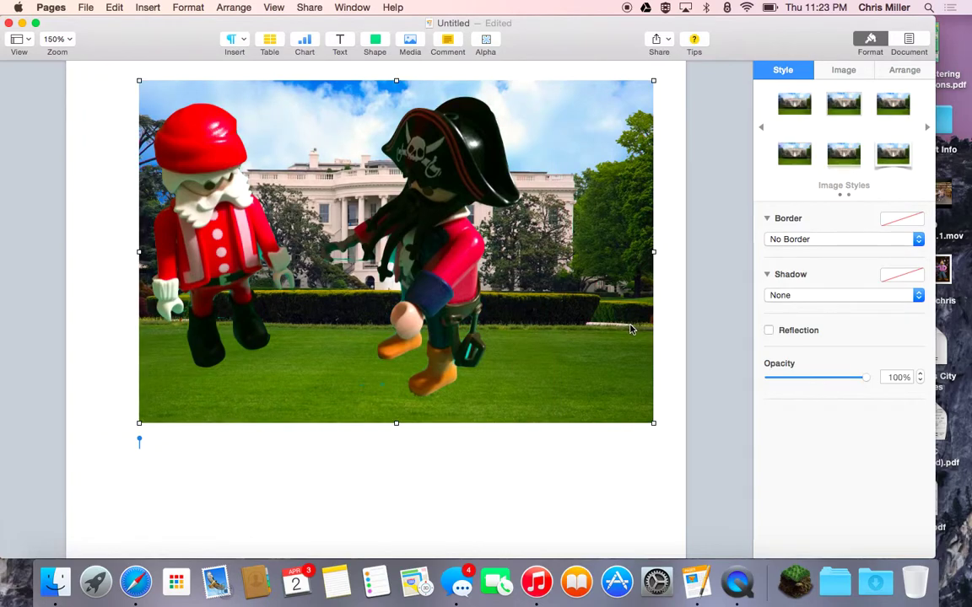
drag(448, 264, 523, 288)
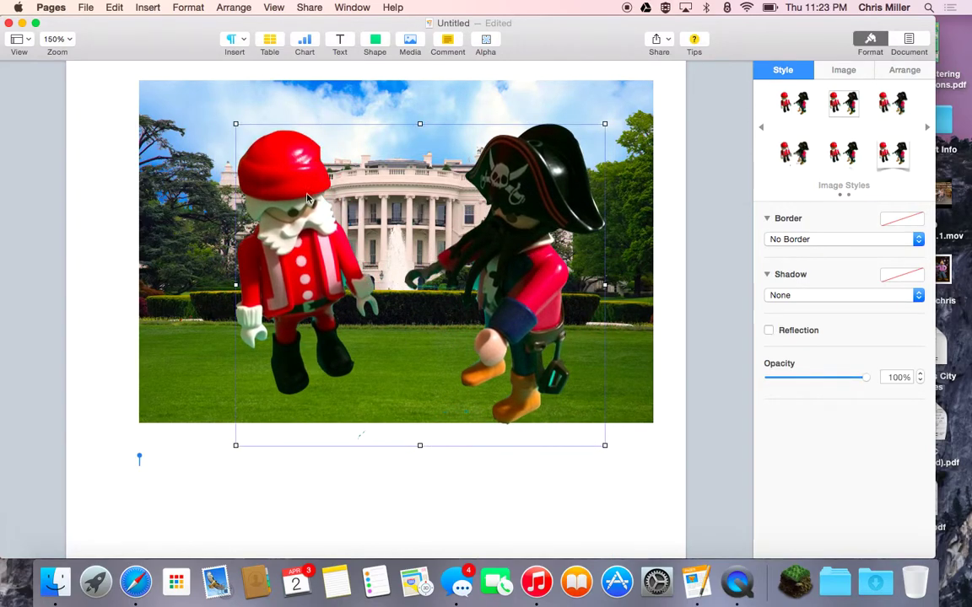
drag(235, 124, 351, 270)
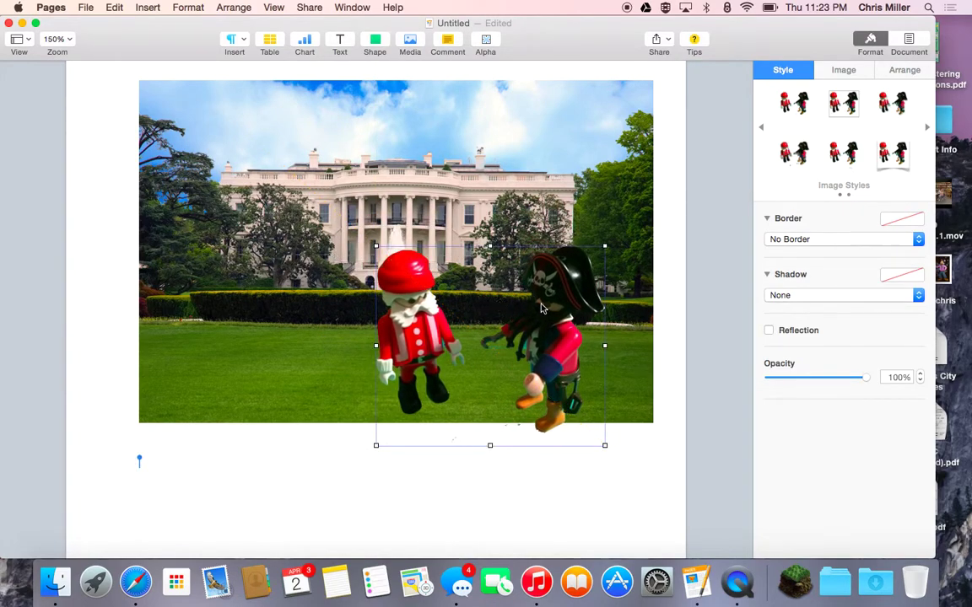
drag(542, 309, 460, 284)
drag(520, 221, 498, 240)
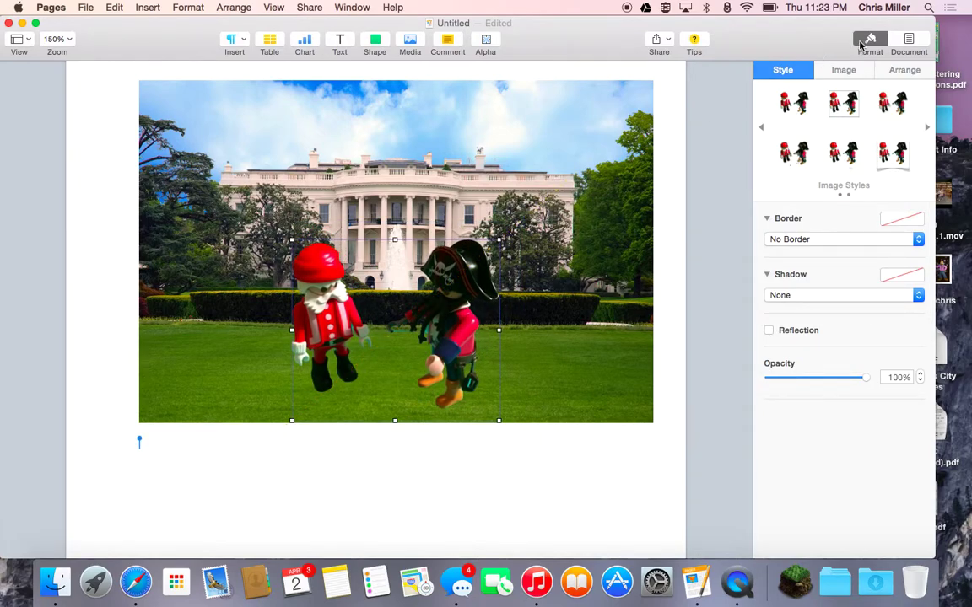
Step: Give the toy figures a Drop Shadow and the White House photo a Curved Shadow
click(819, 295)
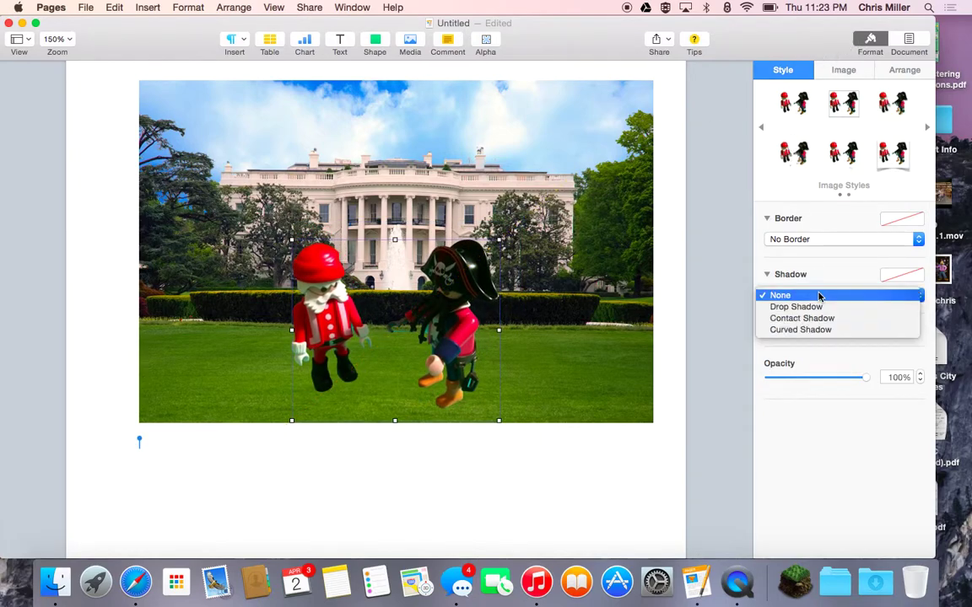
click(820, 305)
click(594, 369)
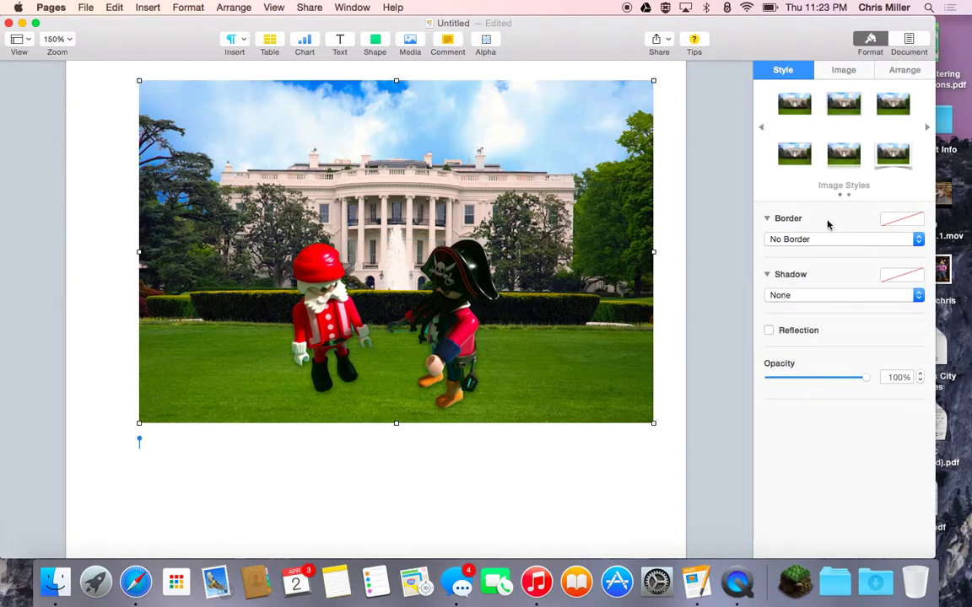
click(851, 297)
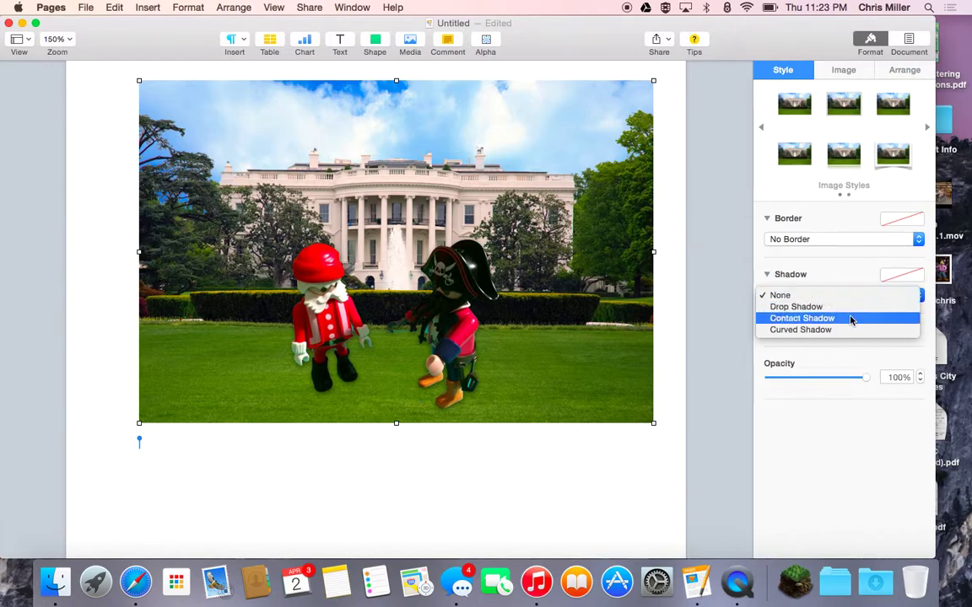
click(850, 328)
key(super+z)
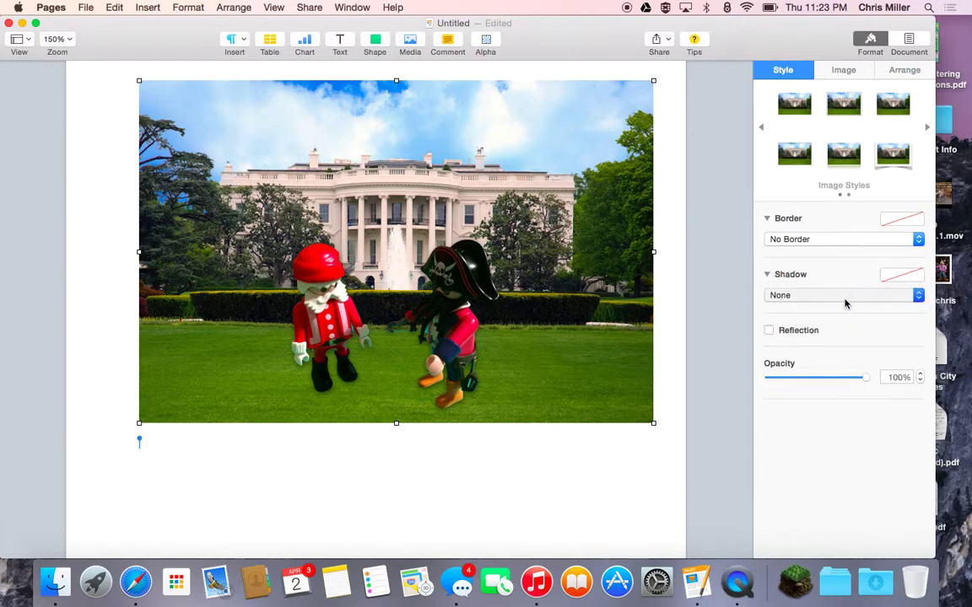
key(super+shift+z)
click(846, 295)
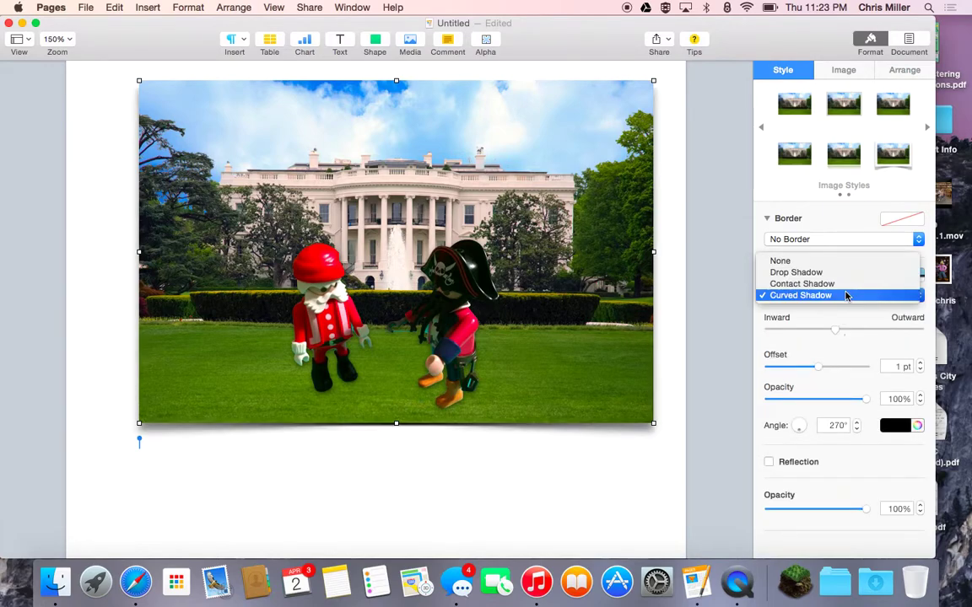
click(847, 295)
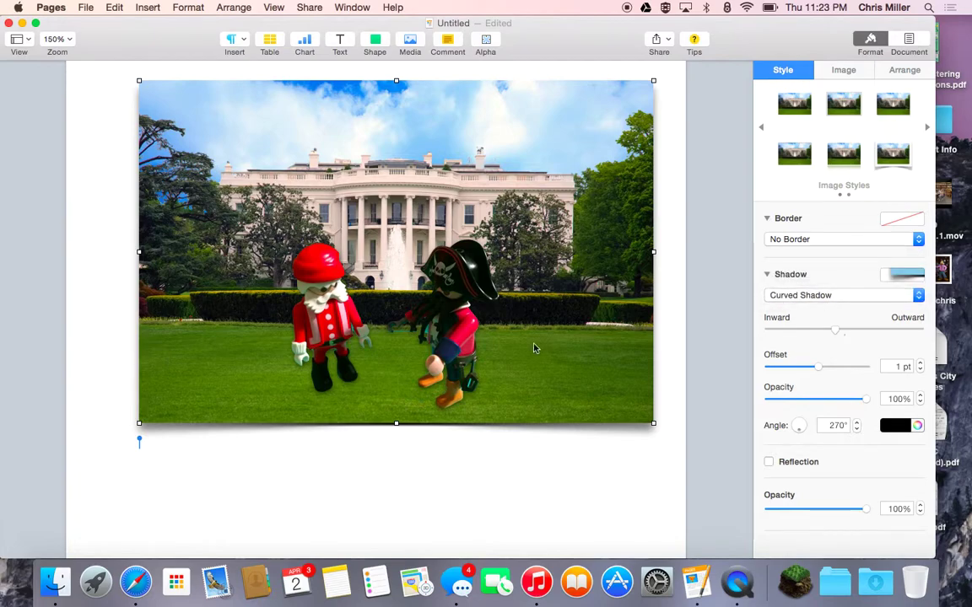
Step: Move the Santa-and-pirate cutout about 100 px right toward the lawn's centre
click(464, 331)
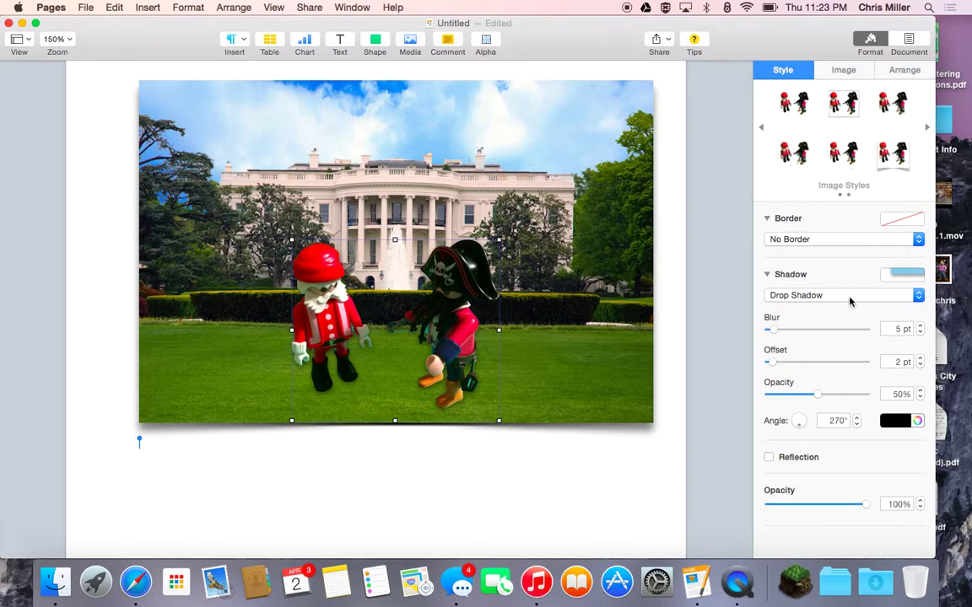
click(552, 323)
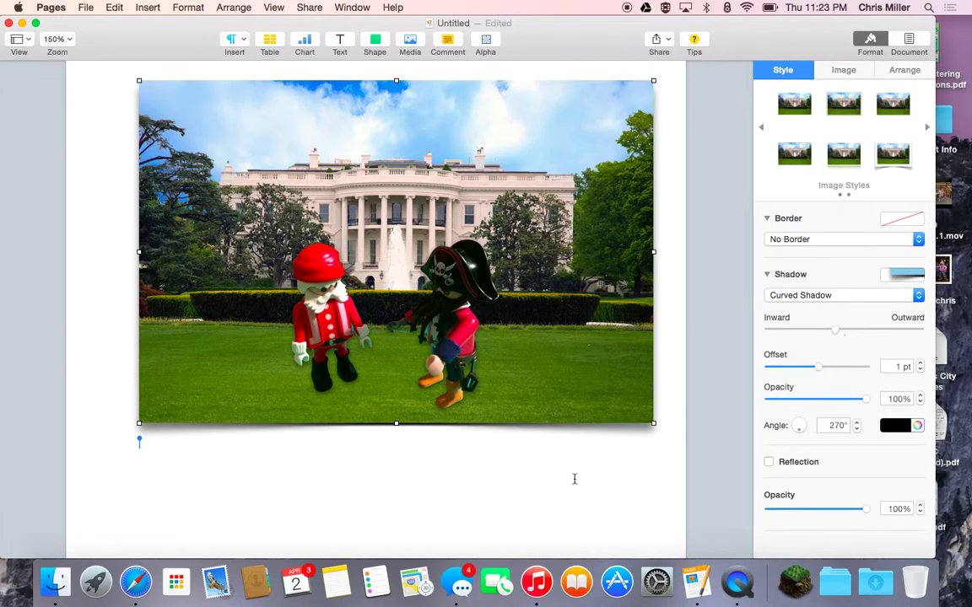
click(564, 506)
scroll(565, 506, down, 2)
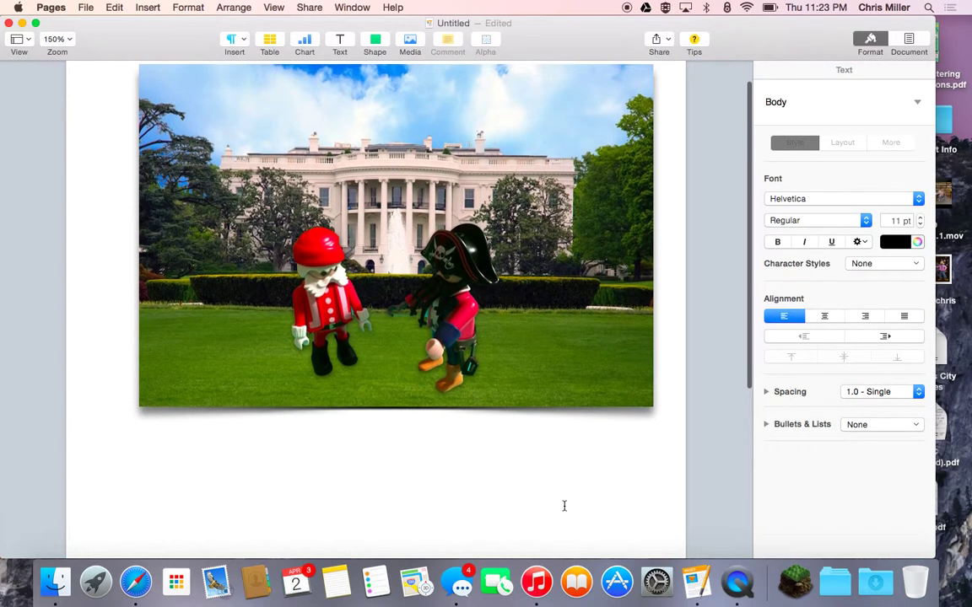
drag(458, 329, 545, 362)
click(540, 451)
Step: Deselect the figures, screenshot the composite picture area, and close the untitled document
click(545, 364)
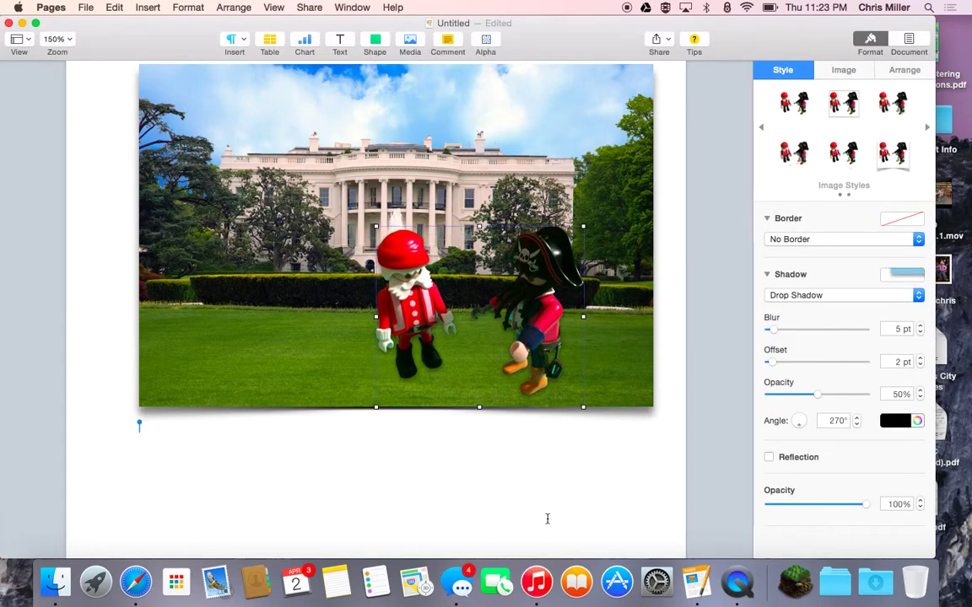
click(547, 516)
scroll(547, 519, up, 2)
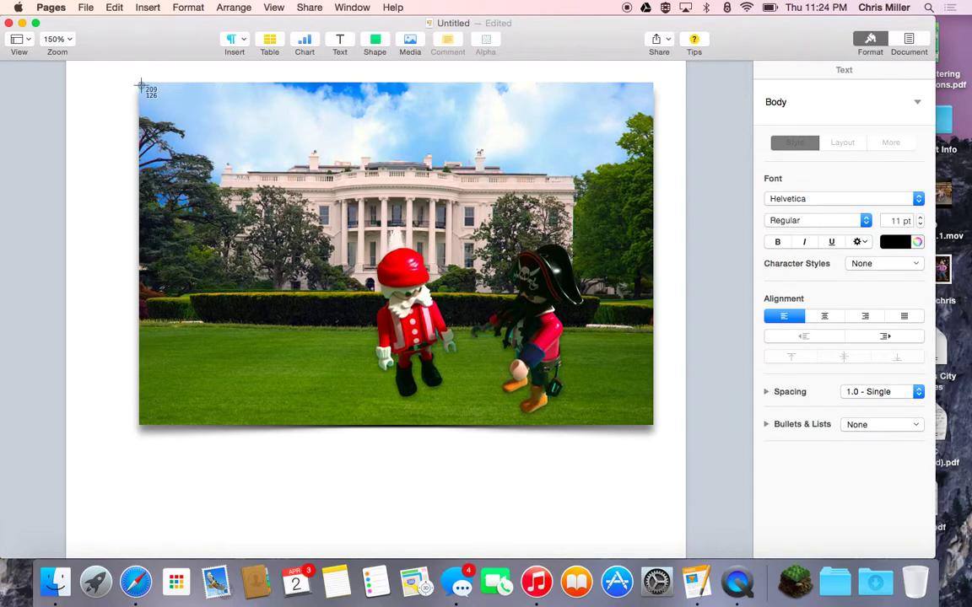
drag(140, 84, 652, 426)
click(8, 23)
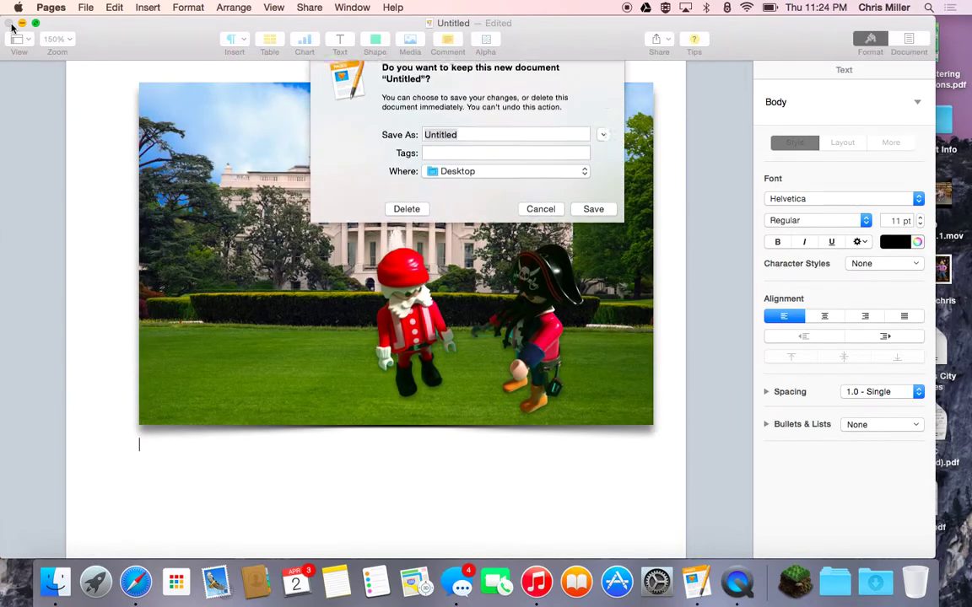
Step: Delete the untitled document without saving and quit Pages
click(404, 215)
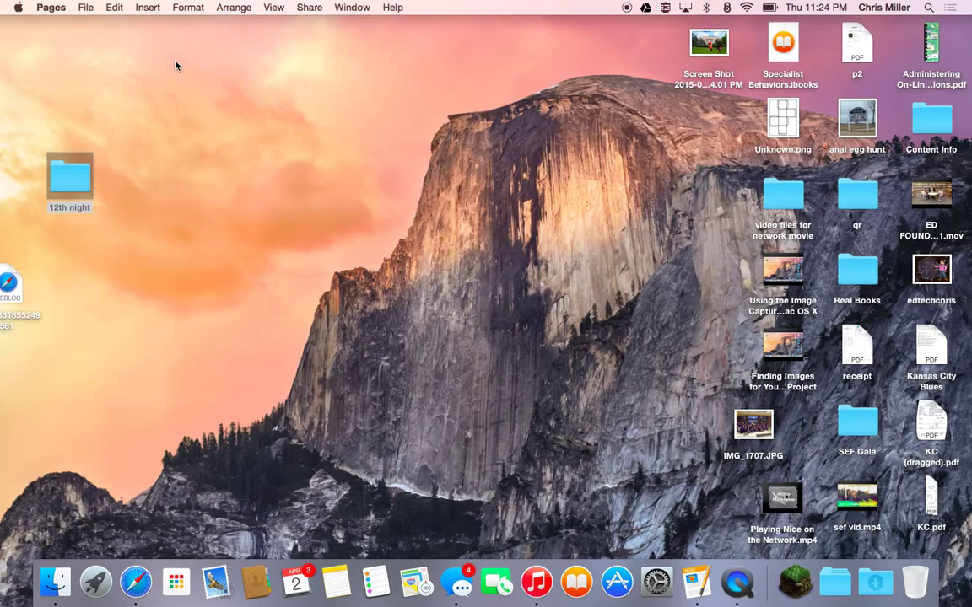
click(53, 8)
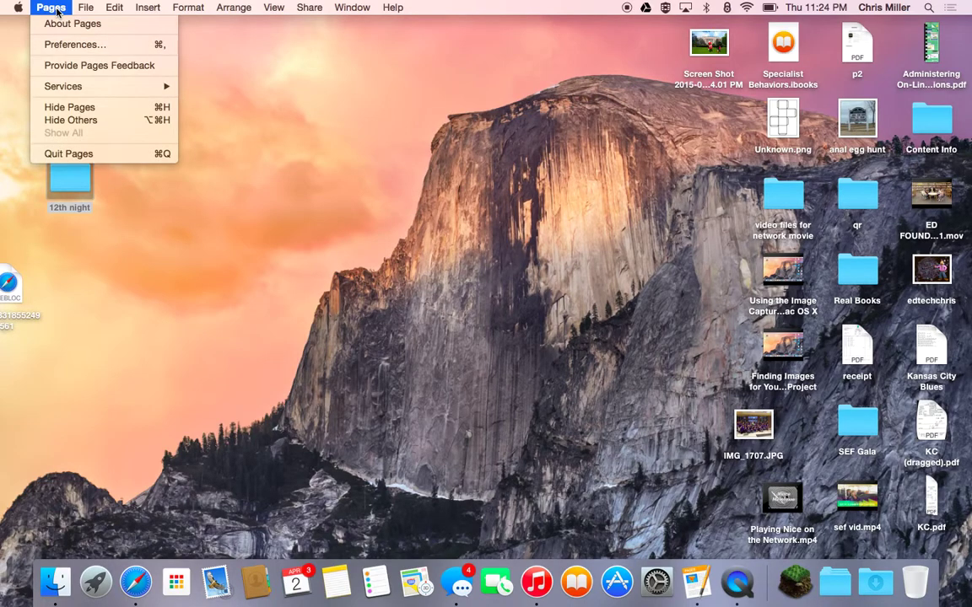
click(98, 153)
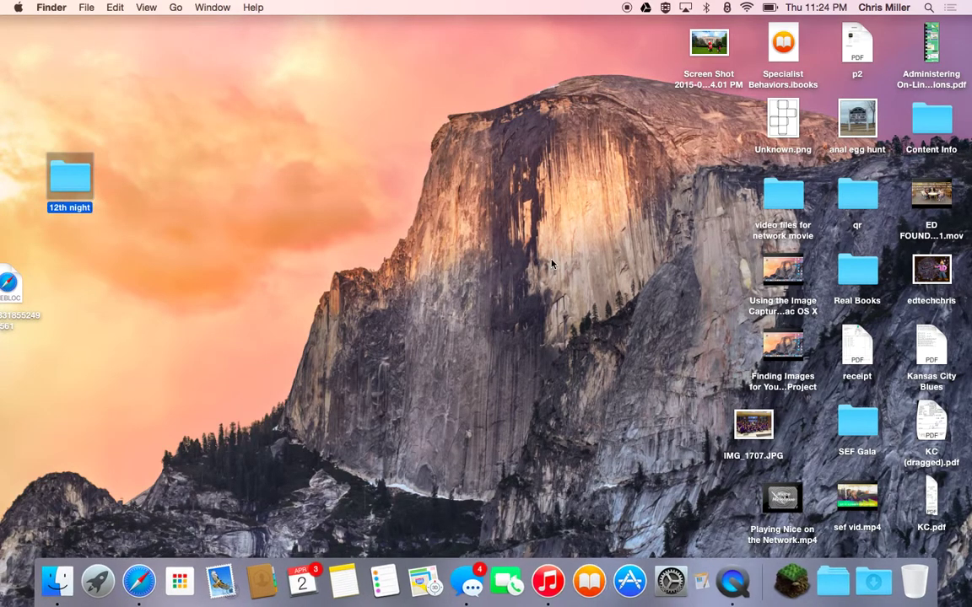
Step: View the new screenshot in Preview, close it, then begin renaming the desktop file
double_click(707, 40)
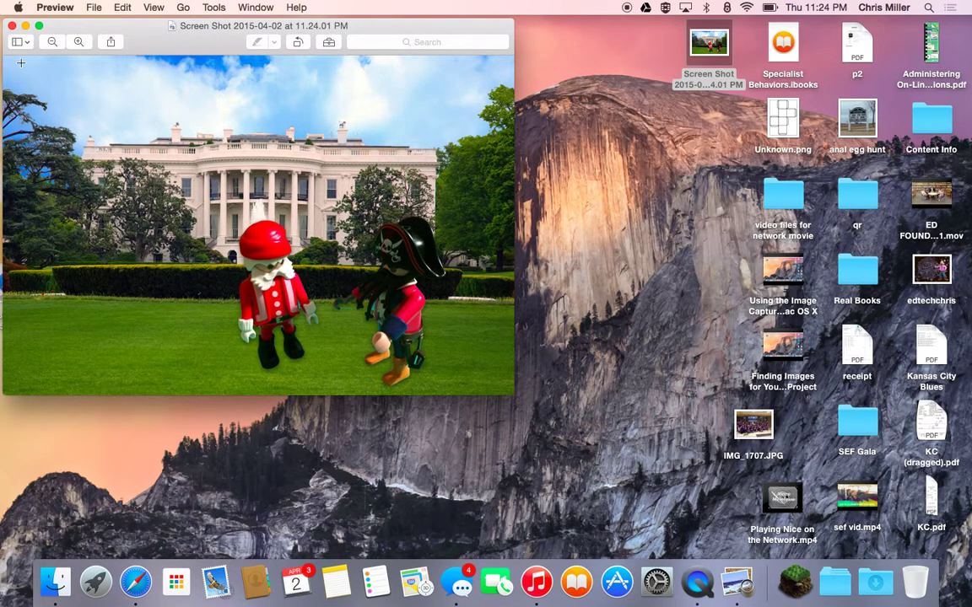
click(12, 27)
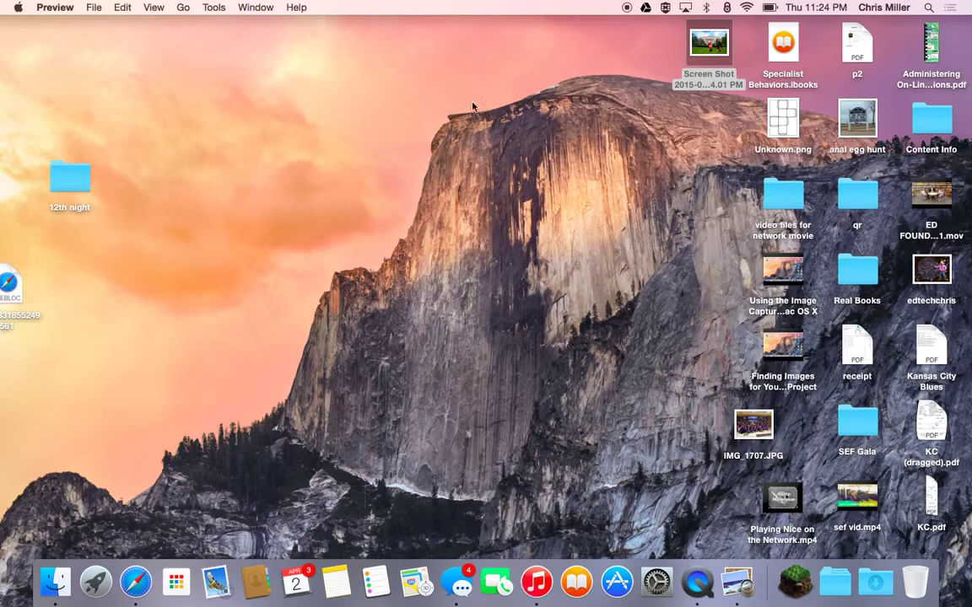
click(706, 82)
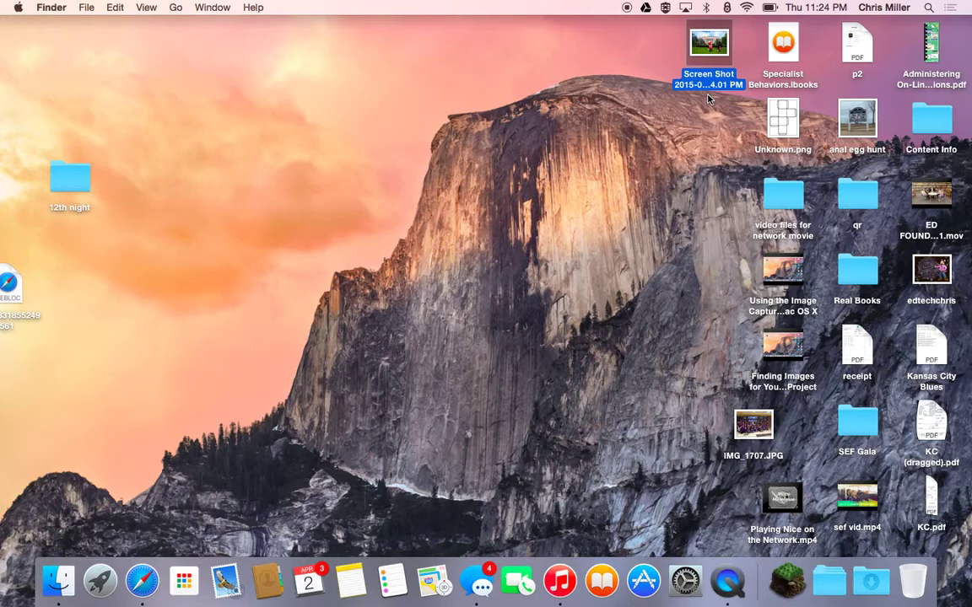
key(Return)
Step: Rename the Screen Shot file to 'santa and jack sparrow' and open it with Cmd-O
click(601, 71)
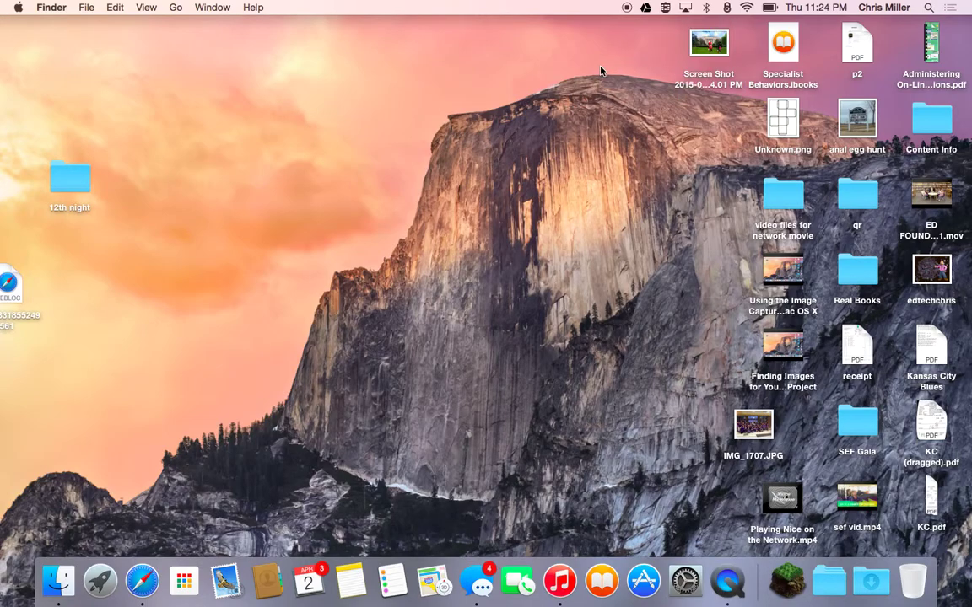
click(715, 47)
key(Return)
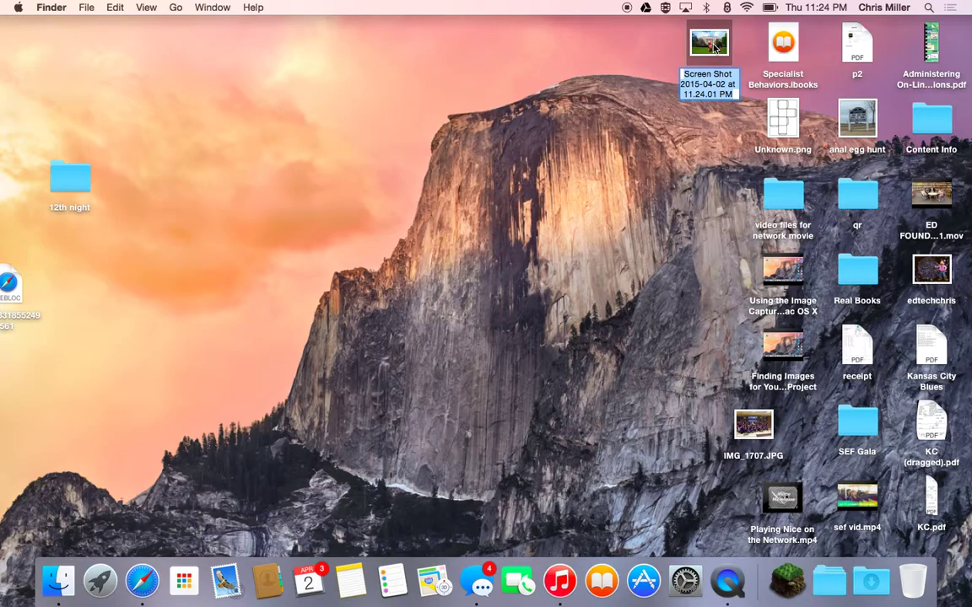
text(sant)
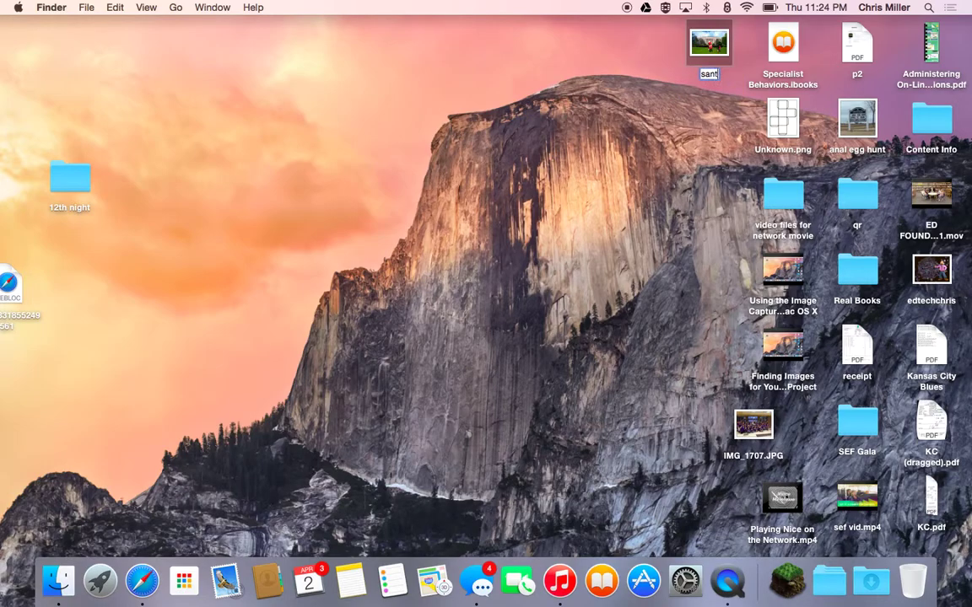
text(a and jack sparrow)
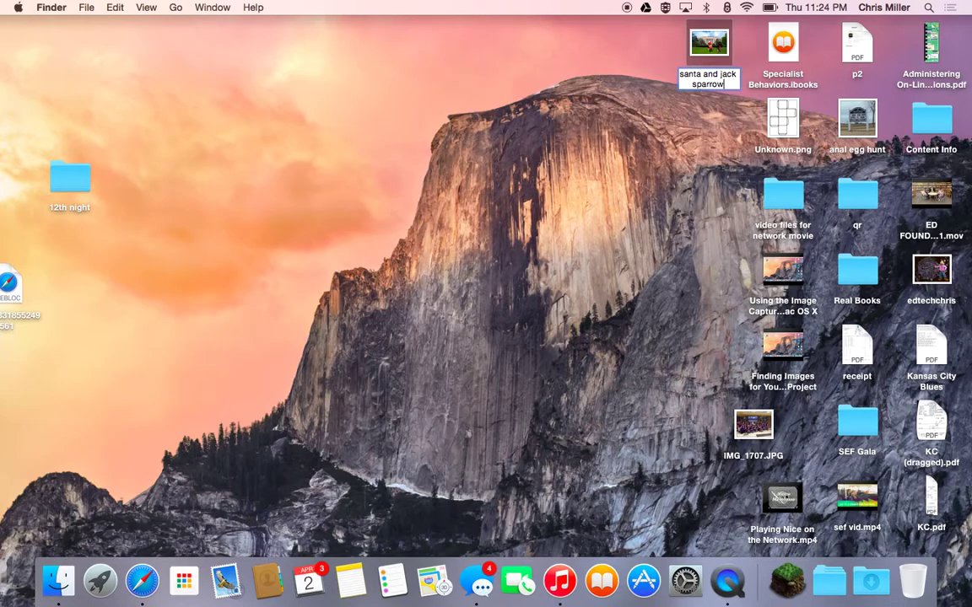
key(Return)
key(super+o)
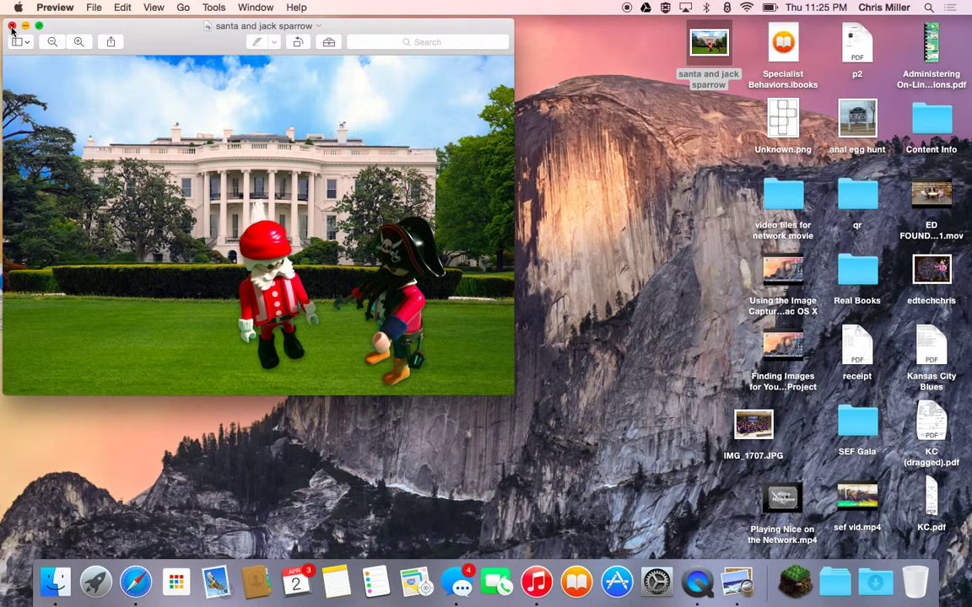
Step: Close Preview, reopen 'santa and jack sparrow', and drag its window further right
click(12, 26)
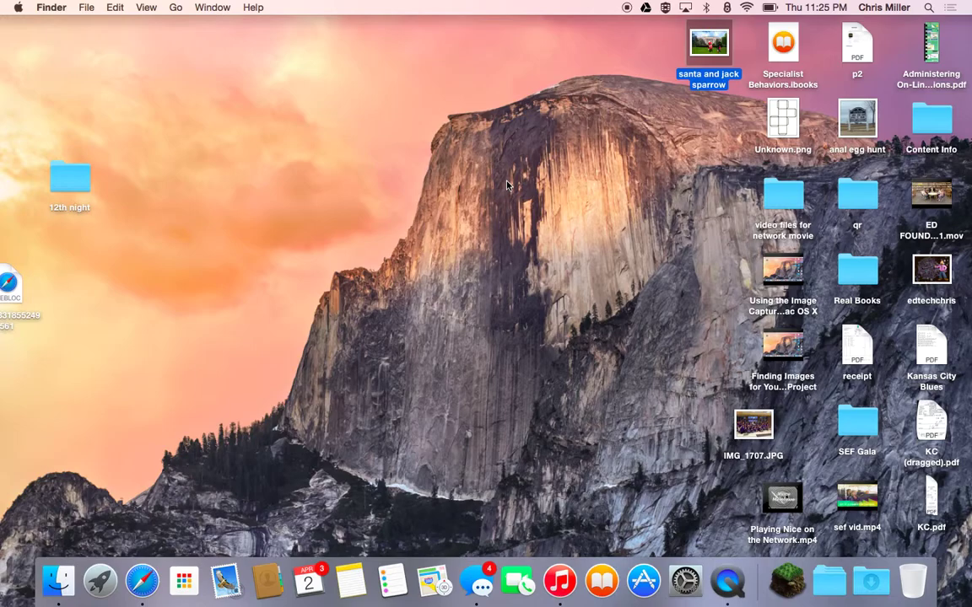
double_click(717, 48)
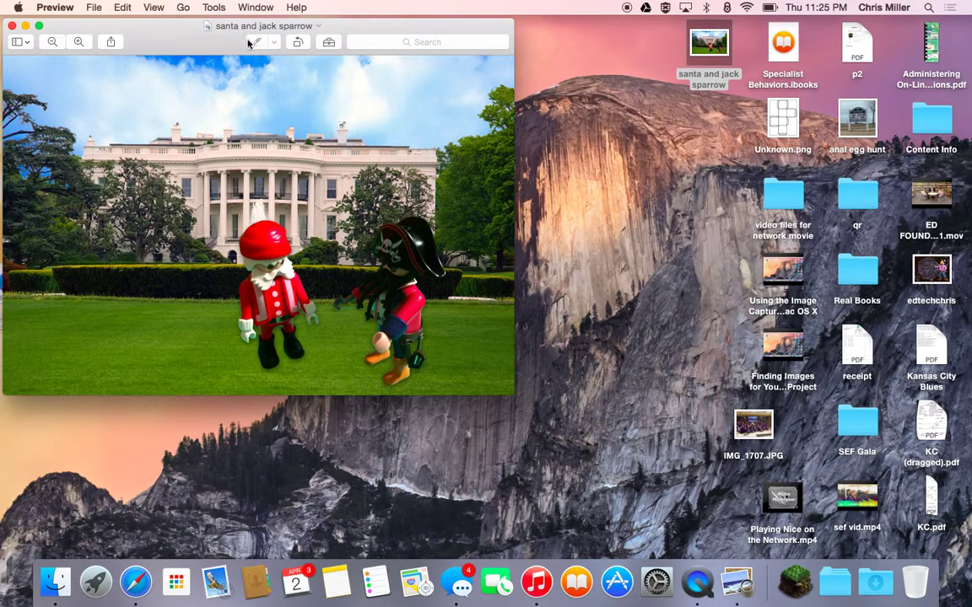
drag(151, 39, 249, 46)
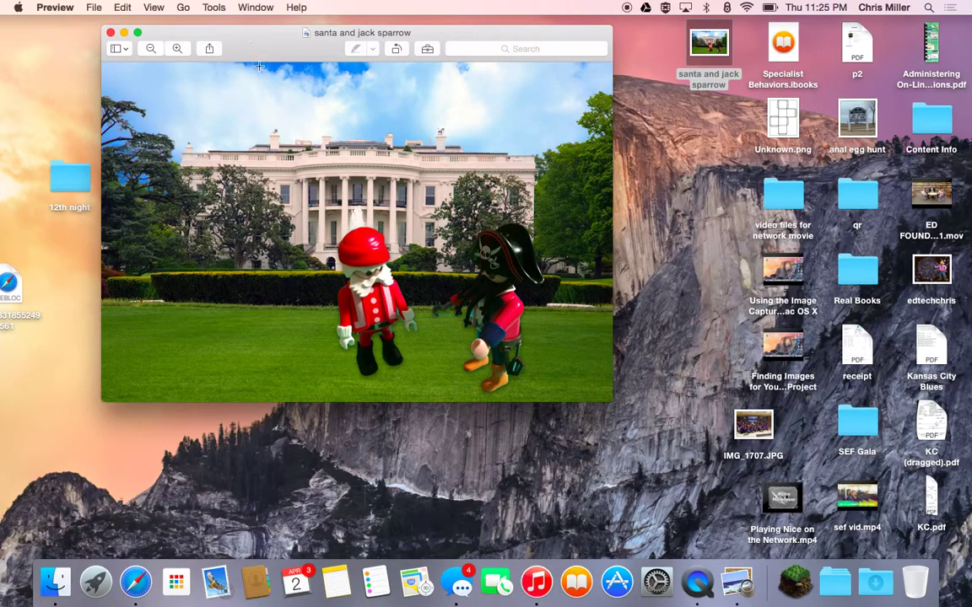